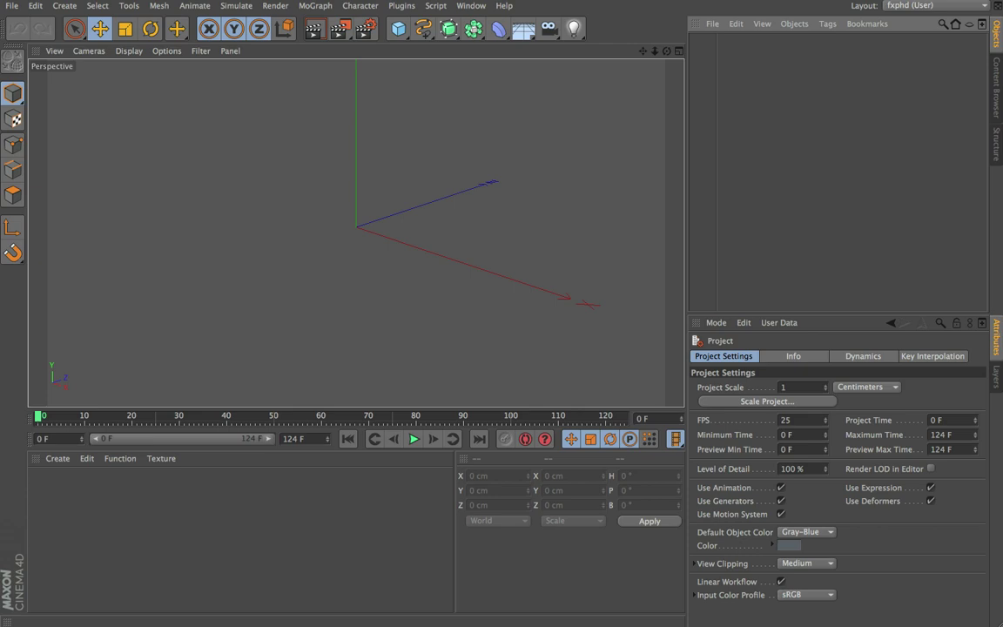
- Create a null object and rename it Emitter
left_click(64, 5)
mouse_move(62, 25)
left_click(126, 31)
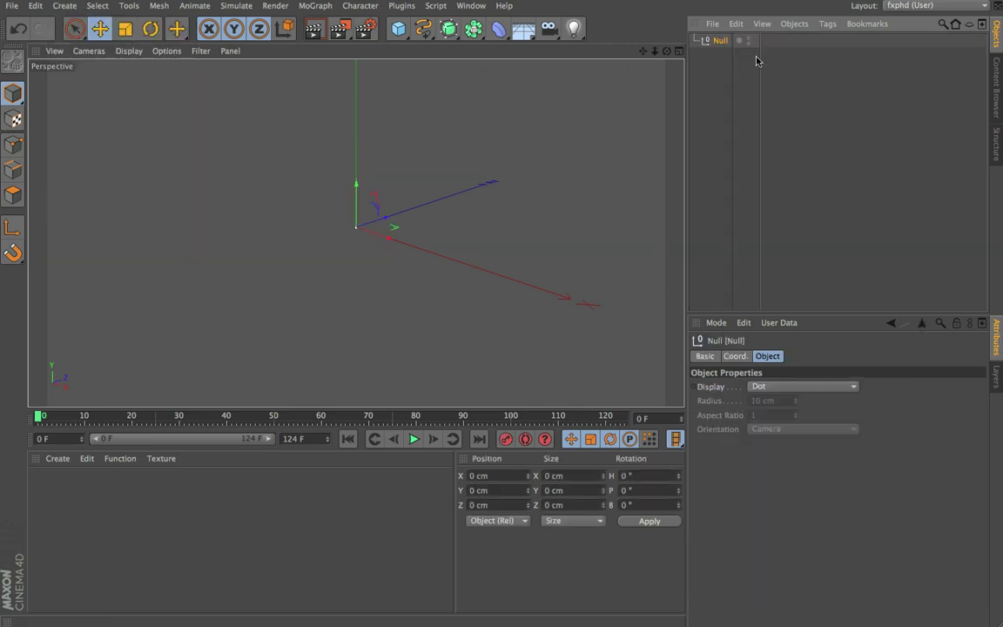
double_click(722, 40)
type("tter")
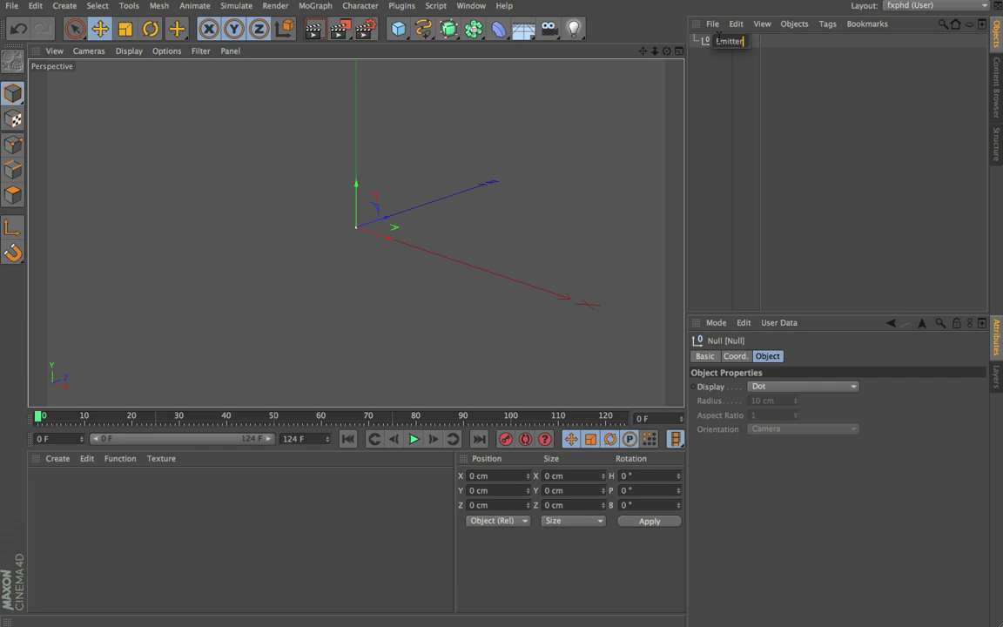
key("Return")
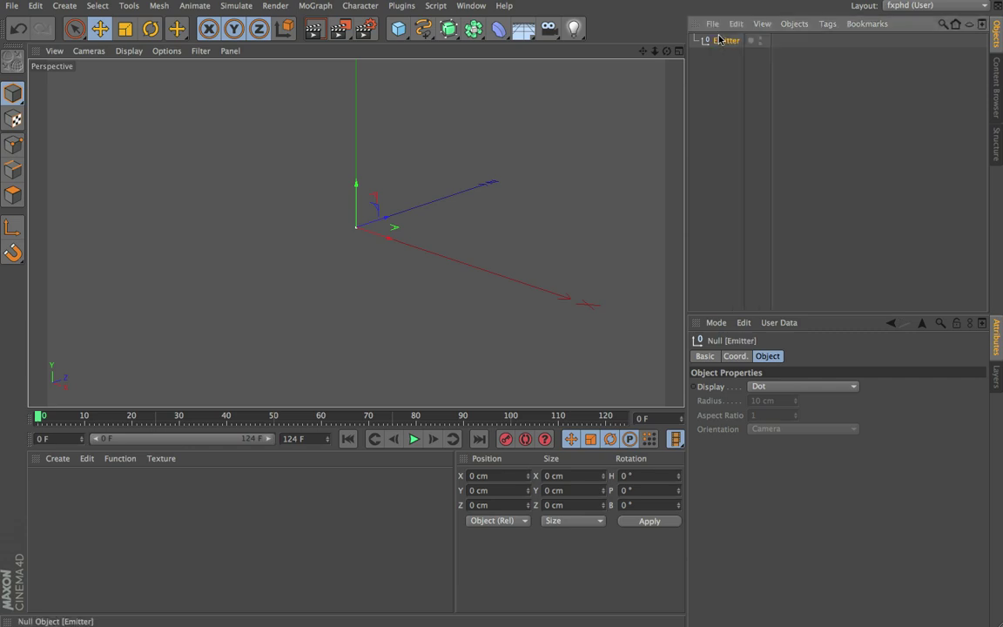
- Add an XPresso tag to the Emitter null and move its node editor clear of the window's edge
left_click(826, 24)
mouse_move(880, 44)
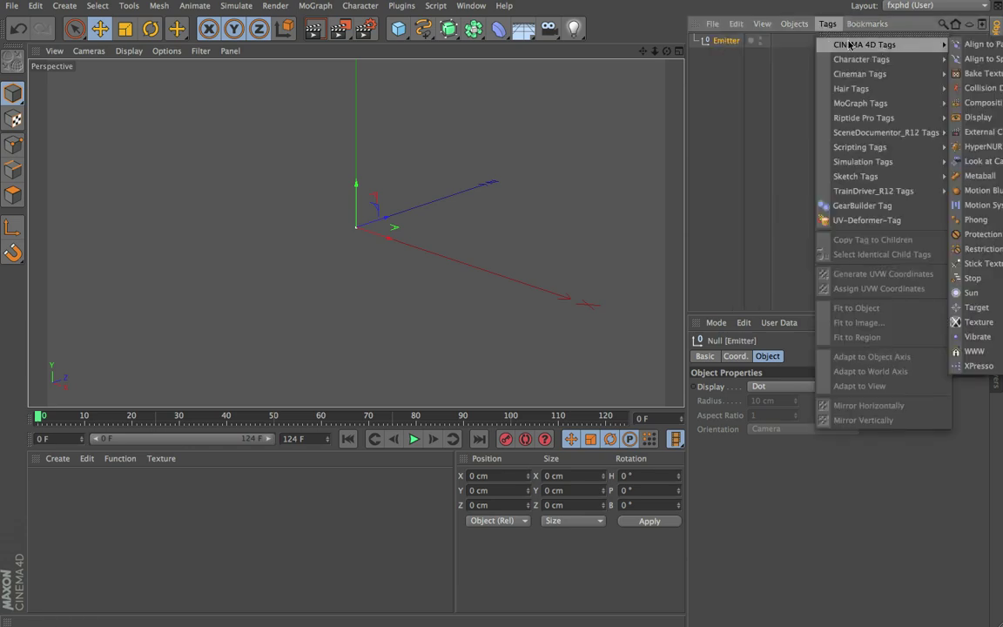
left_click(977, 365)
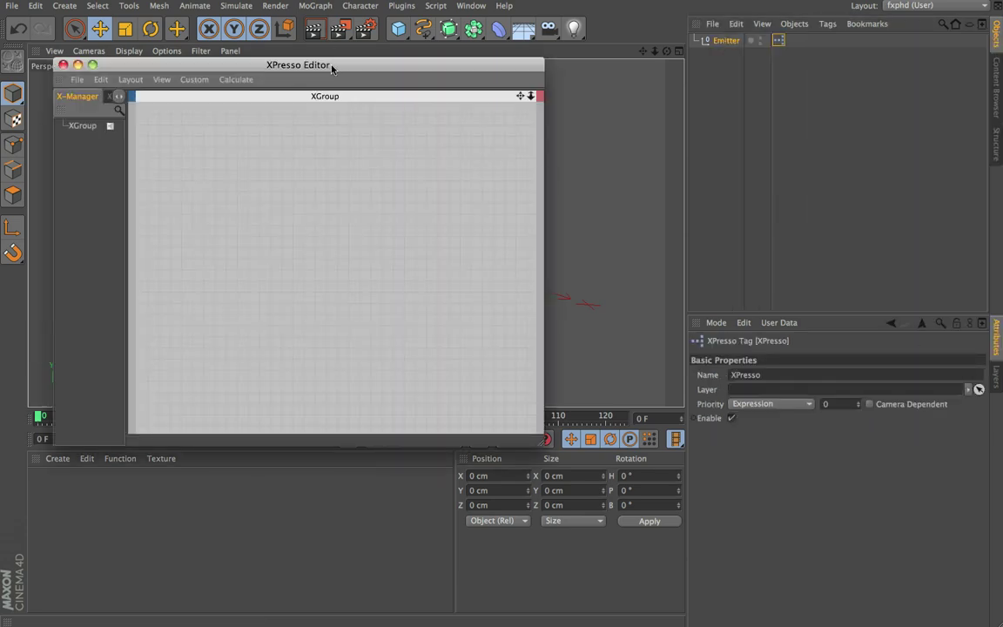
left_click_drag(365, 66, 396, 82)
- Bring the Emitter null into the XPresso graph as a node and give it a Global Position output
left_click_drag(726, 40, 252, 219)
left_click(271, 220)
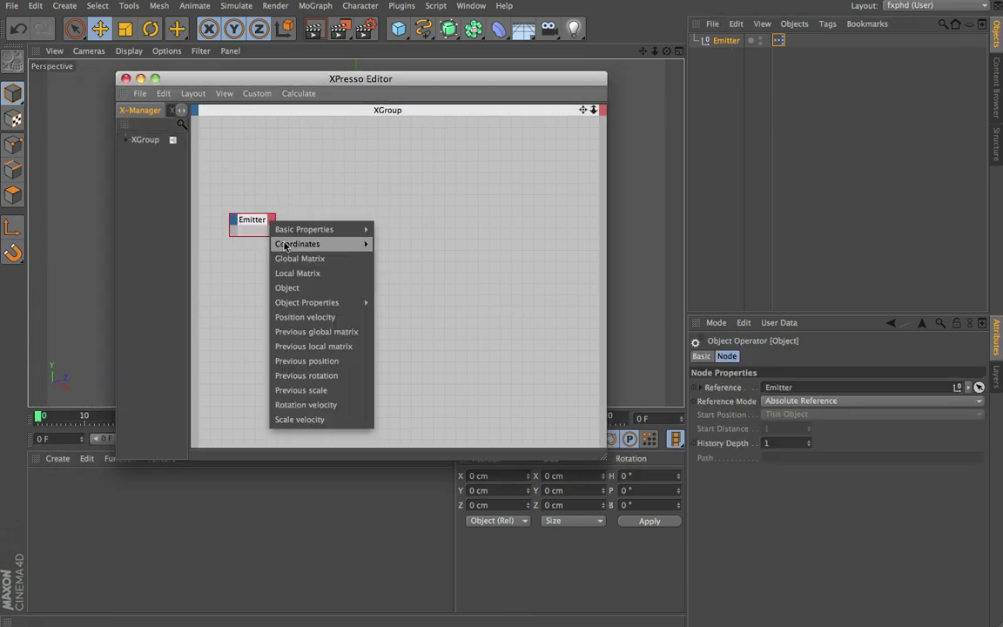
mouse_move(335, 243)
mouse_move(403, 257)
left_click(510, 258)
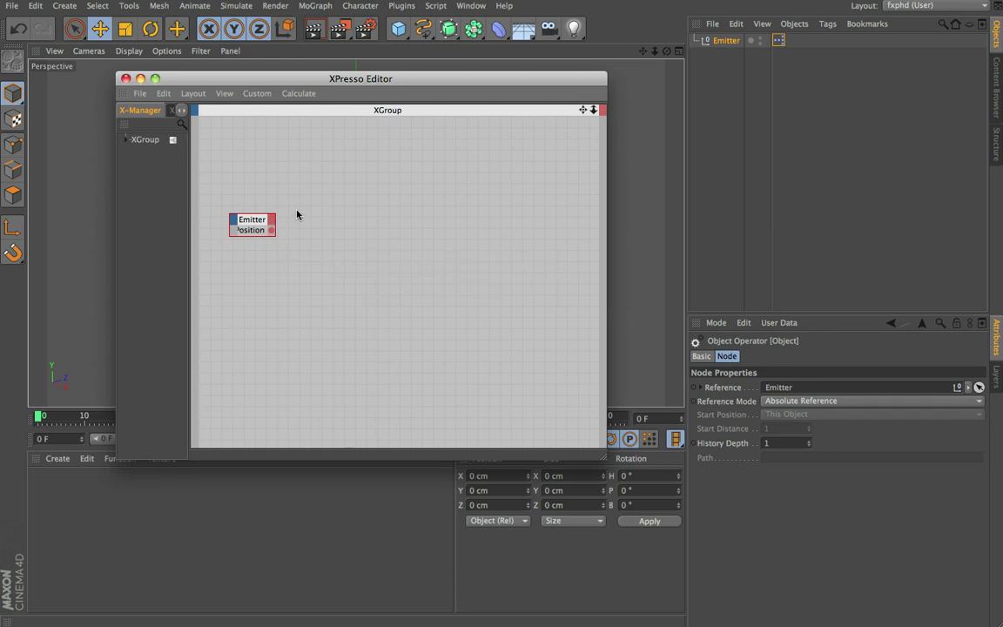
- Add a Global Matrix output to the Emitter node and optimize the node's size to show both port names
left_click(272, 224)
mouse_move(302, 247)
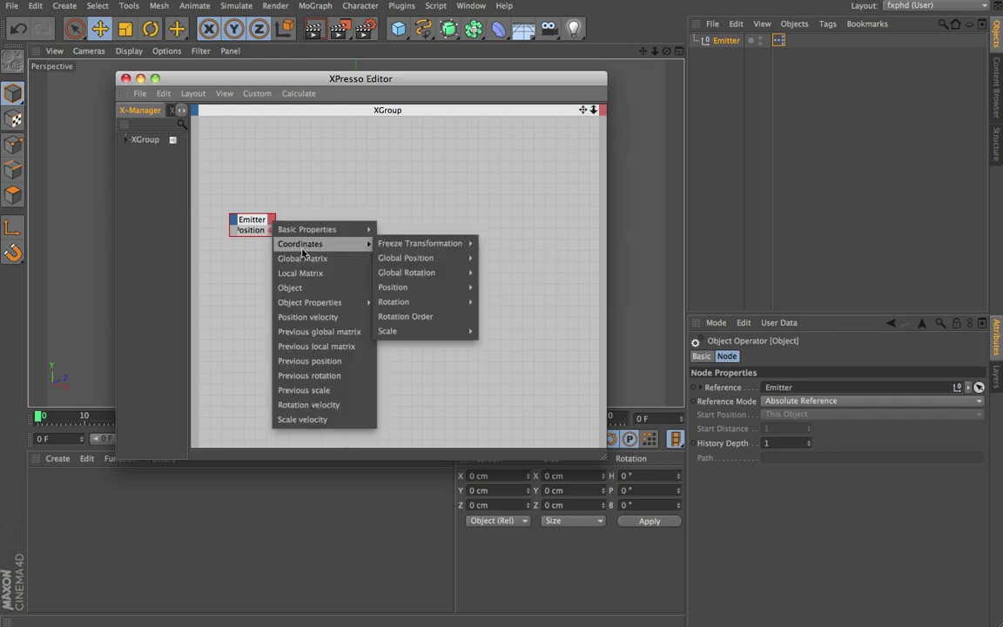
mouse_move(426, 272)
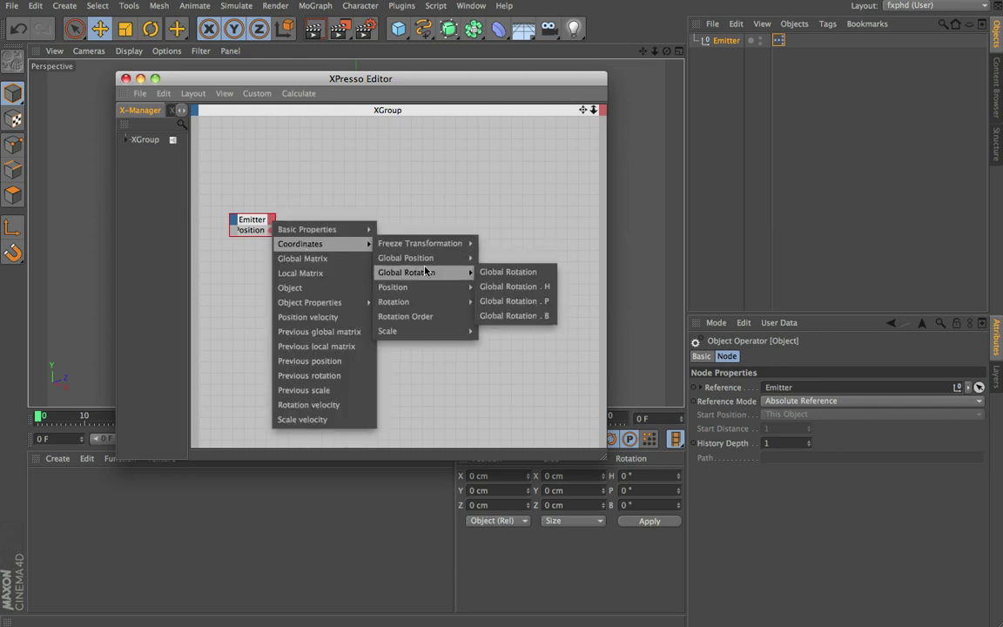
left_click(336, 260)
left_click_drag(244, 233, 247, 263)
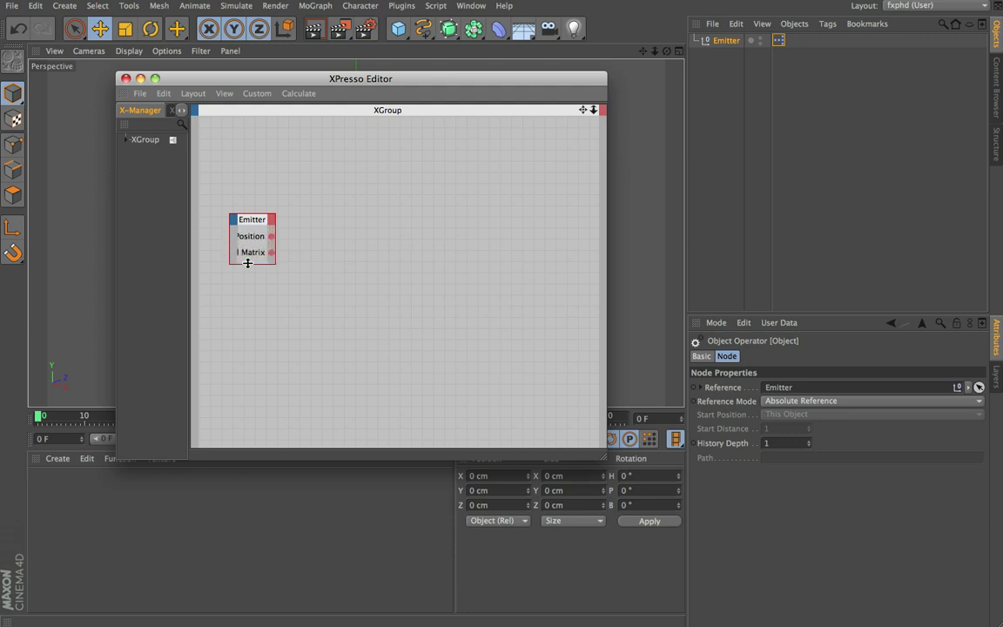
right_click(250, 247)
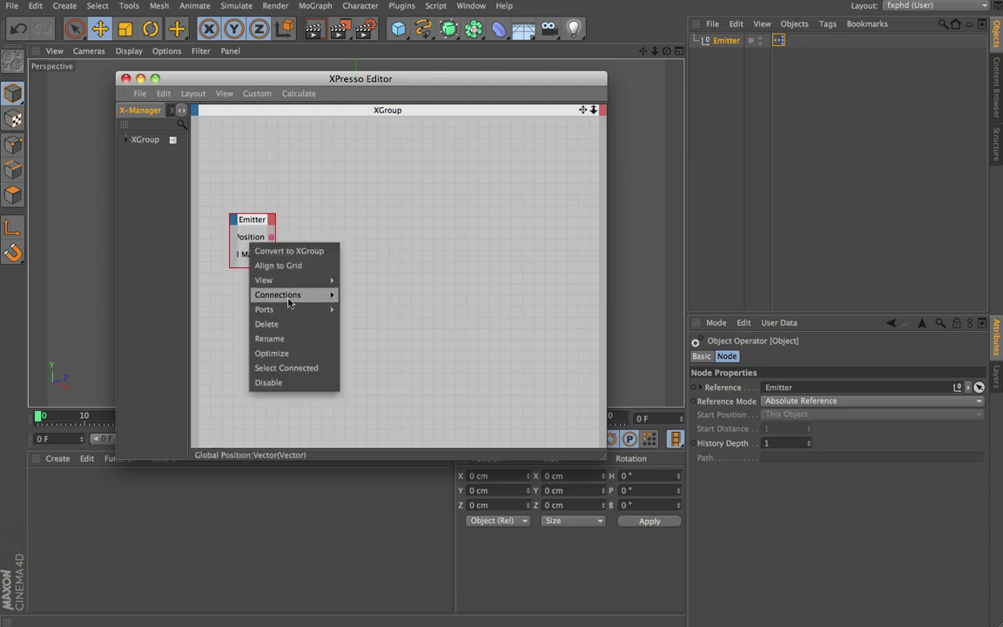
left_click(287, 349)
- Add a Thinking Particles PStorm generator node to the XPresso graph
right_click(357, 180)
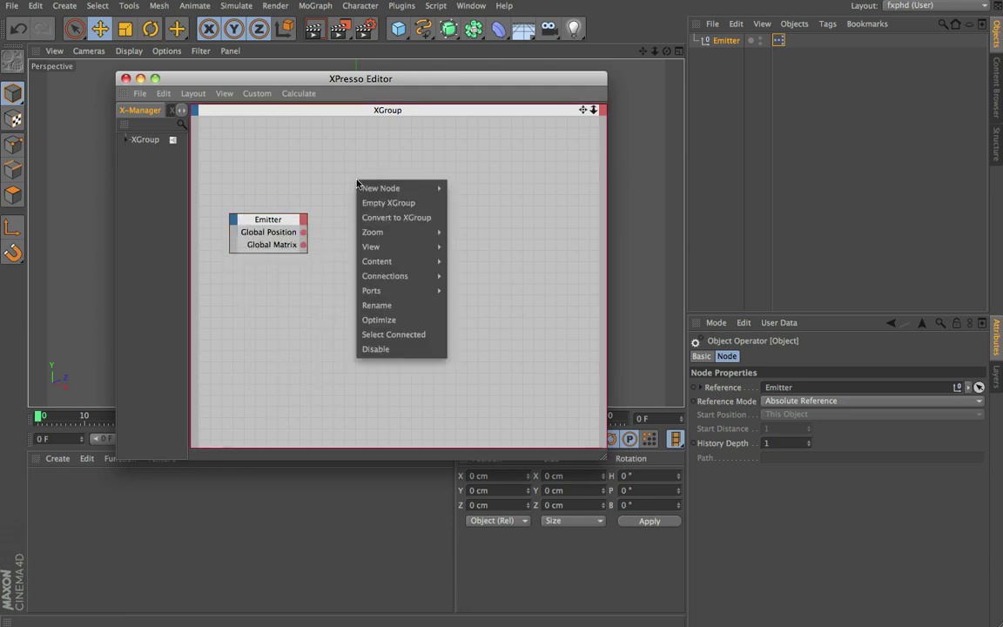
mouse_move(383, 188)
mouse_move(480, 245)
mouse_move(537, 248)
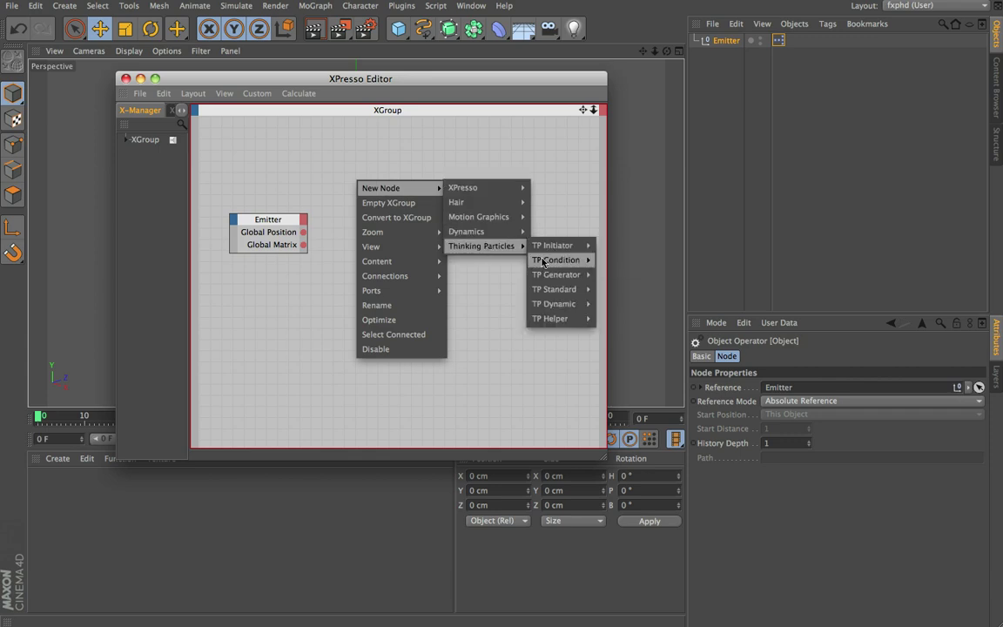
mouse_move(557, 274)
left_click(634, 348)
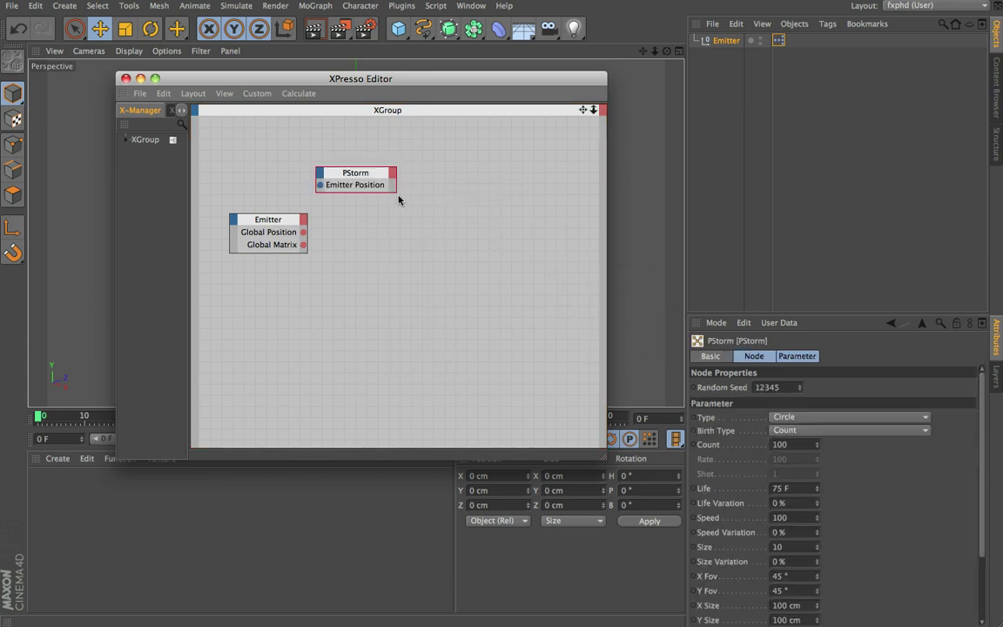
- Add an Emitter Alignment input to the PStorm node and optimize the node's size
left_click(319, 172)
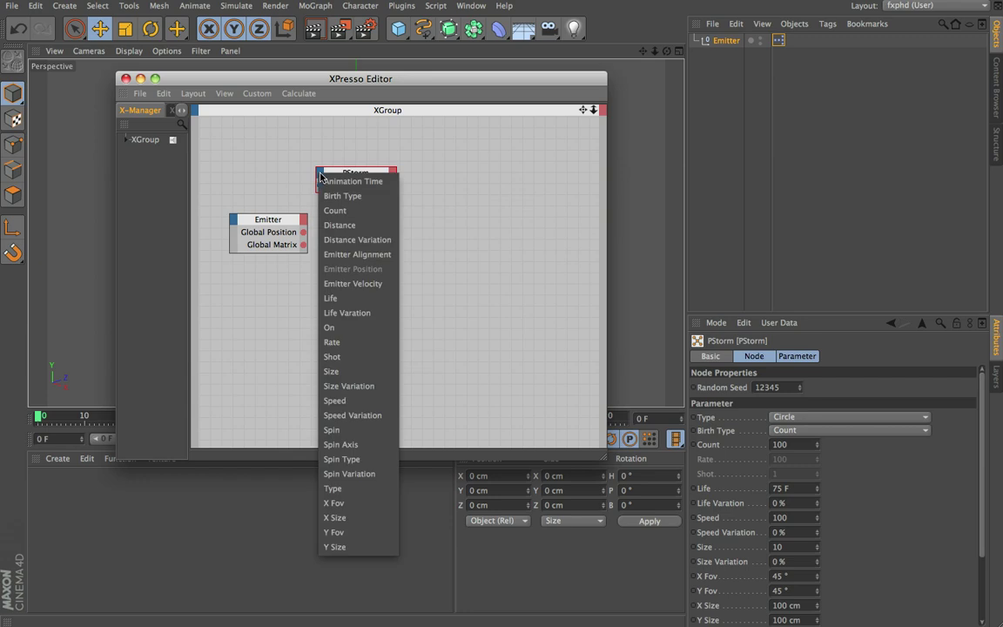
left_click(353, 254)
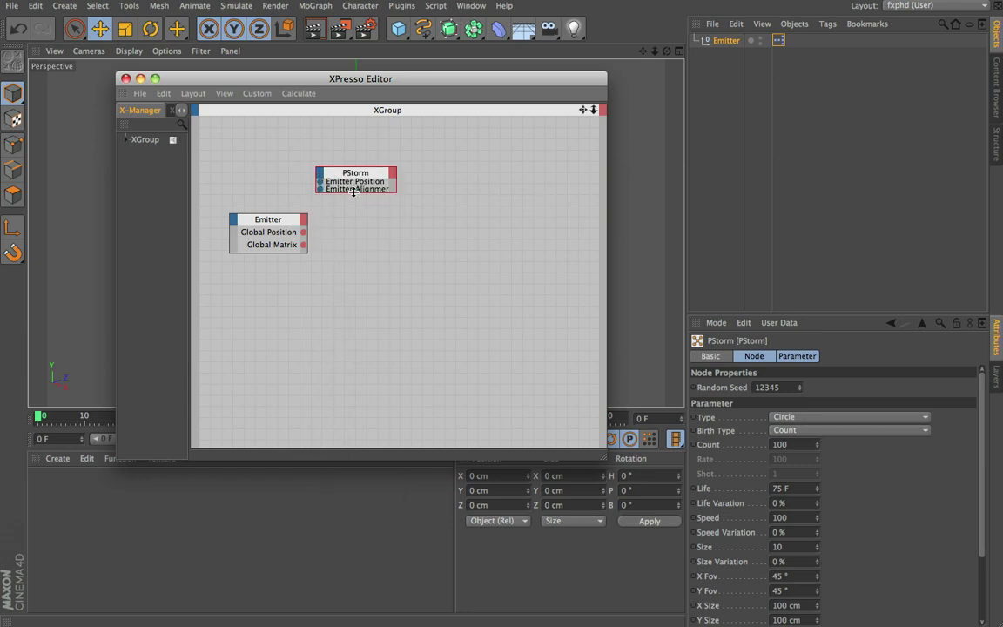
left_click_drag(353, 191, 359, 218)
right_click(373, 199)
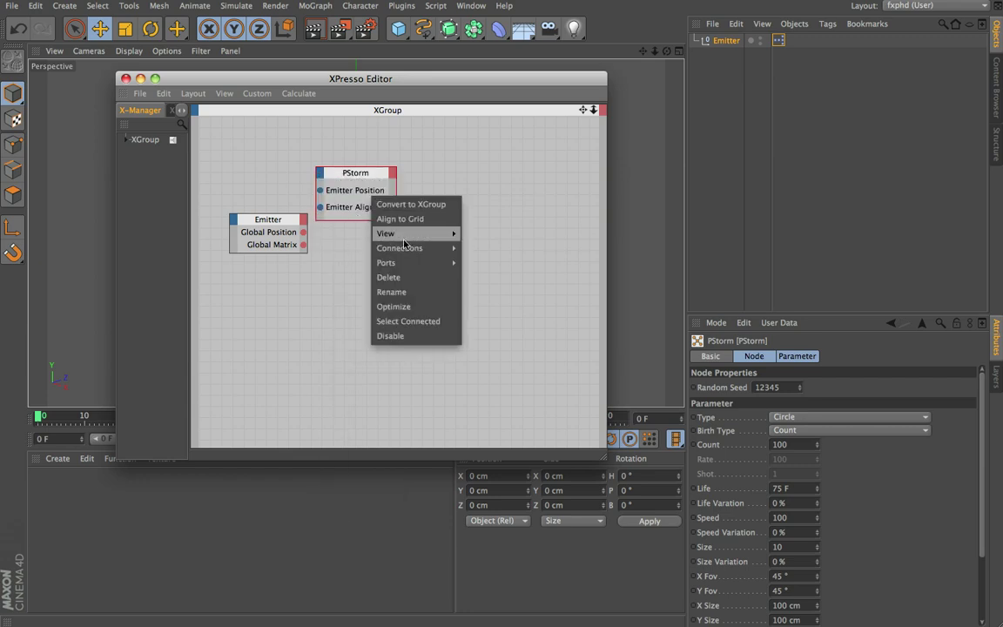
left_click(418, 304)
- Place PStorm beside the Emitter node, connect Global Position to Emitter Position and Global Matrix to Emitter Alignment, and close the XPresso Editor
left_click_drag(379, 177, 411, 223)
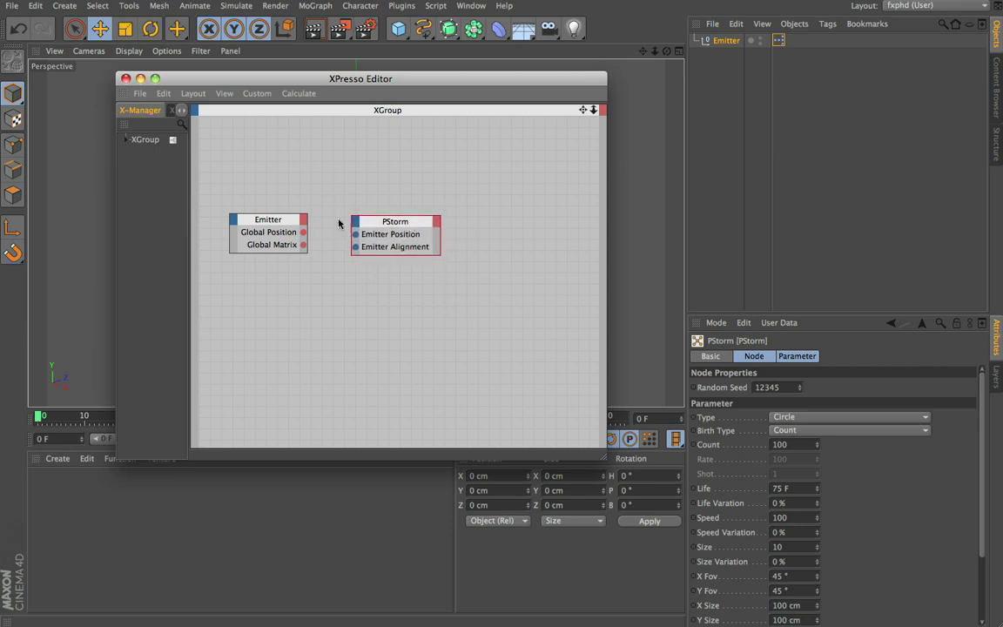
left_click_drag(303, 233, 356, 247)
left_click(126, 79)
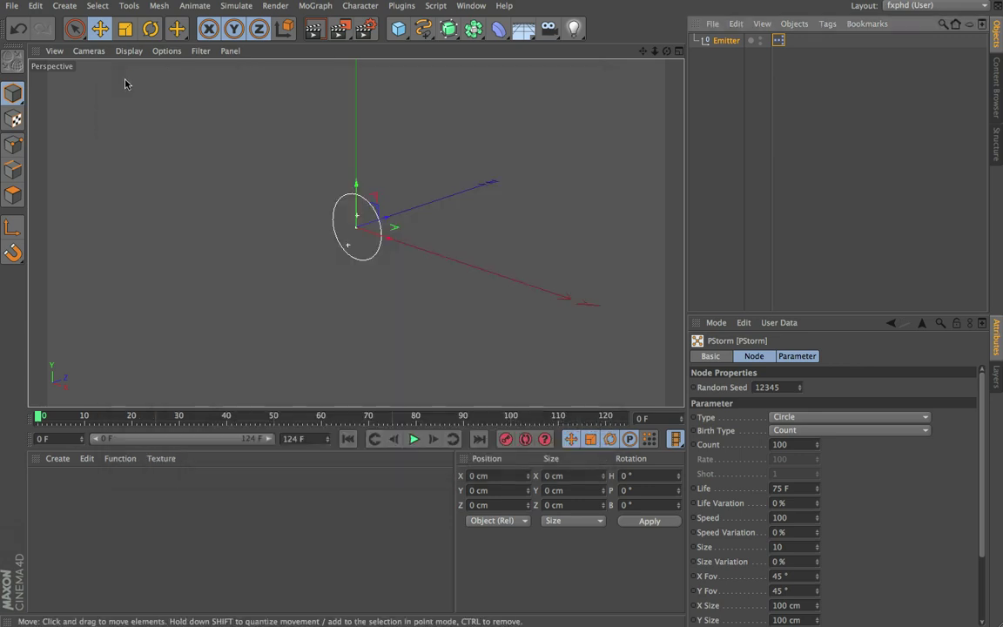
- Play the animation to preview the particle emission, stop it and return to the first frame
left_click(416, 439)
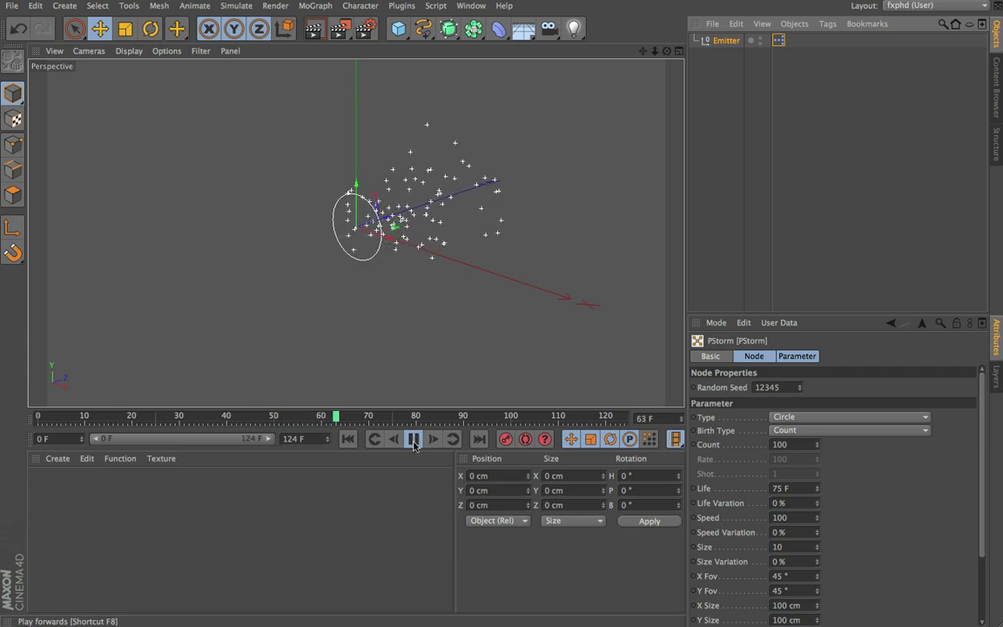
left_click(415, 439)
left_click(348, 439)
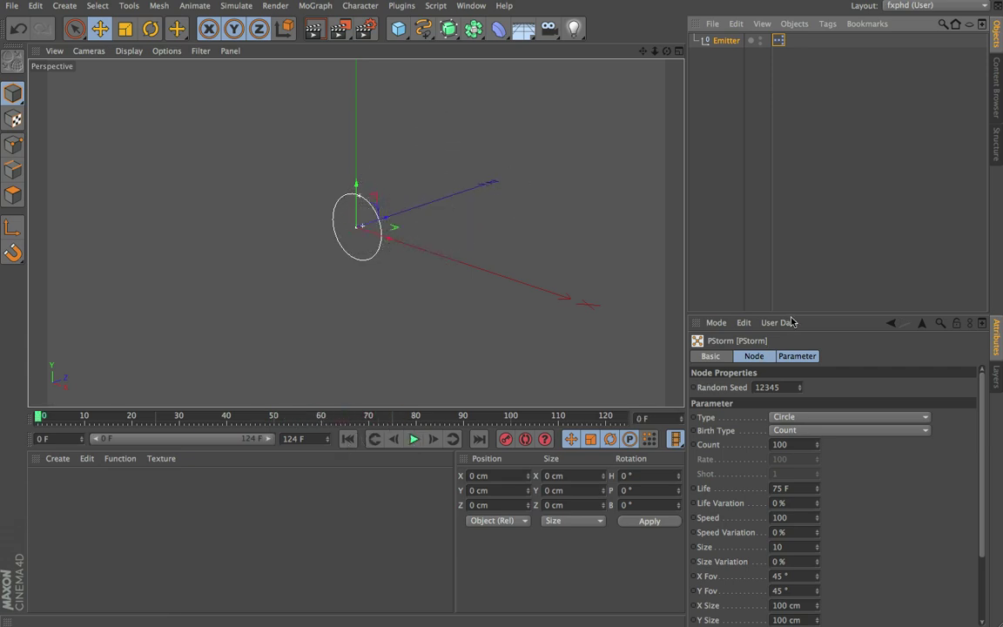
- Set the Emitter null's pitch rotation to -90° and its Y position to 20 cm
left_click_drag(792, 318, 789, 192)
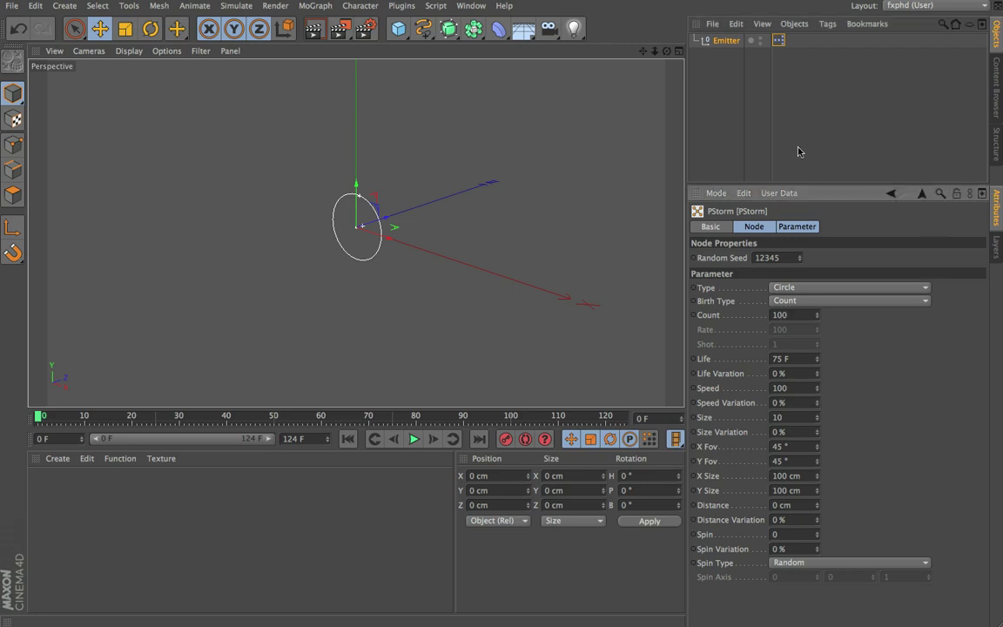
left_click(719, 43)
left_click(734, 227)
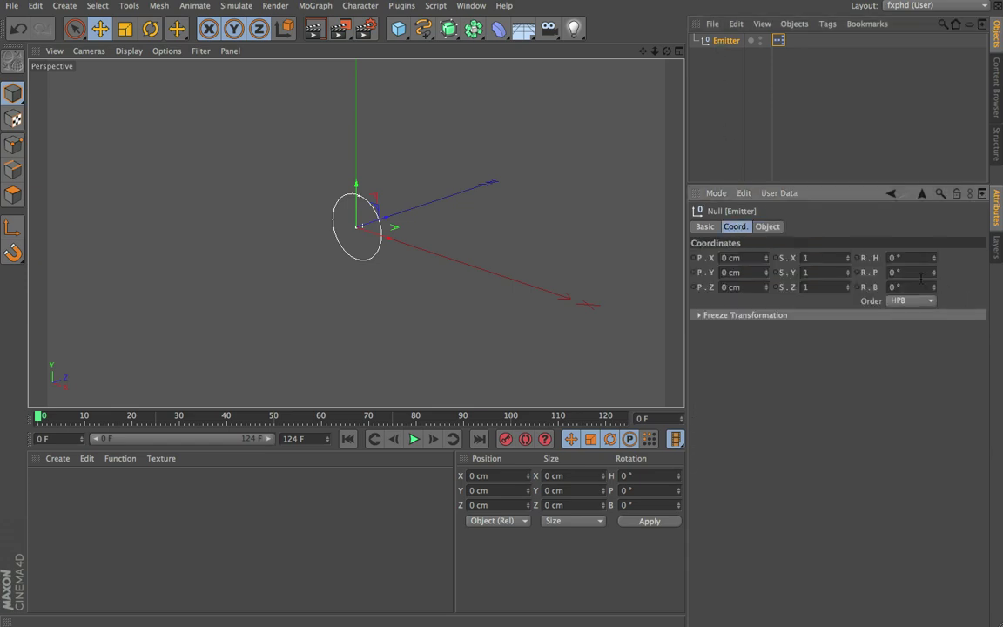
left_click_drag(936, 277, 776, 264)
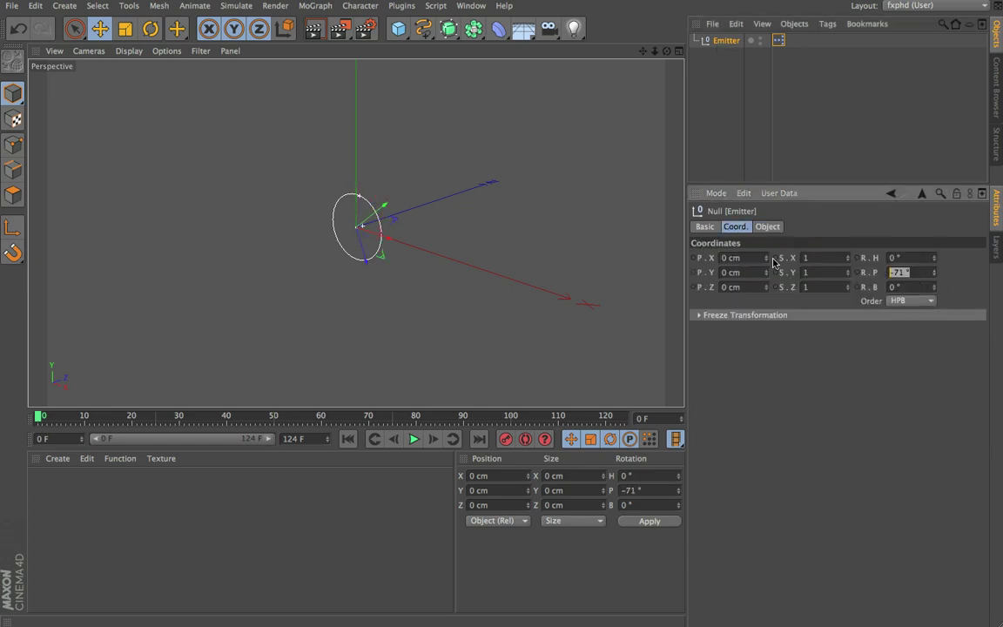
type("-90")
key("Return")
left_click(736, 272)
type("20")
key("Return")
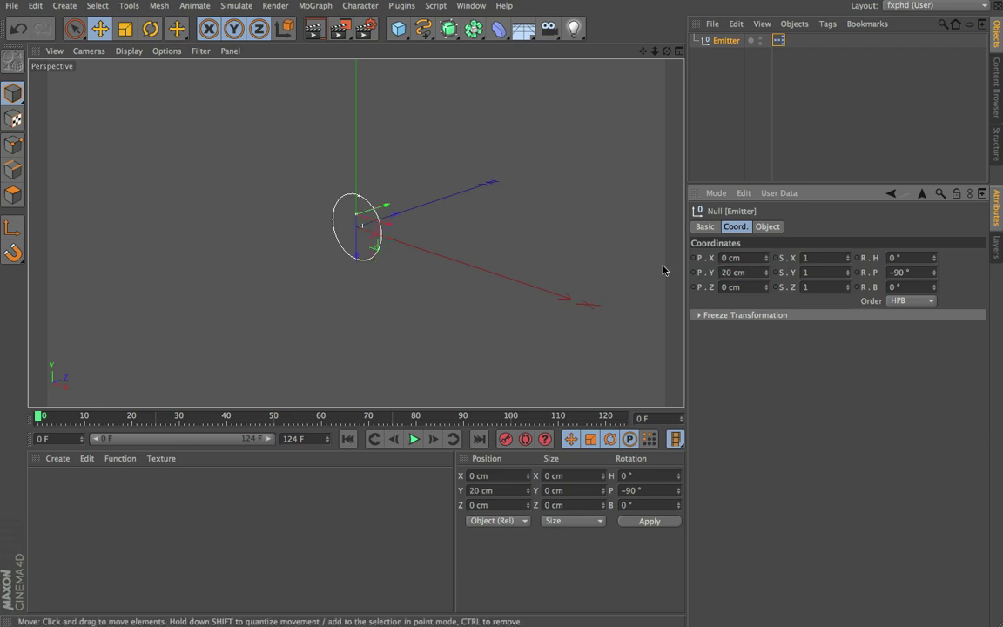
- Create a second null object and rename it Floor
left_click(66, 6)
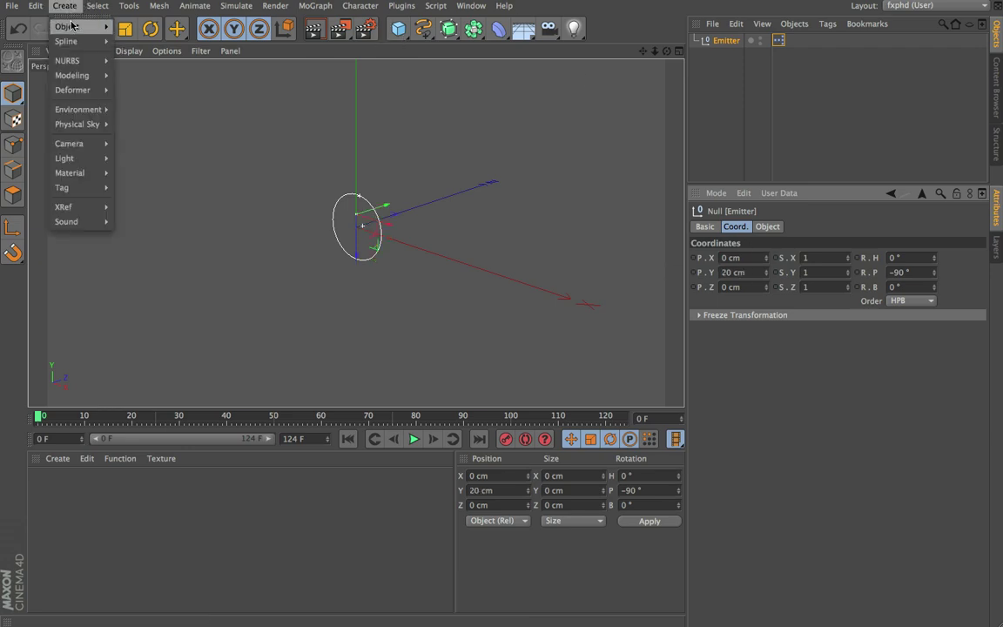
mouse_move(74, 26)
left_click(138, 26)
double_click(724, 41)
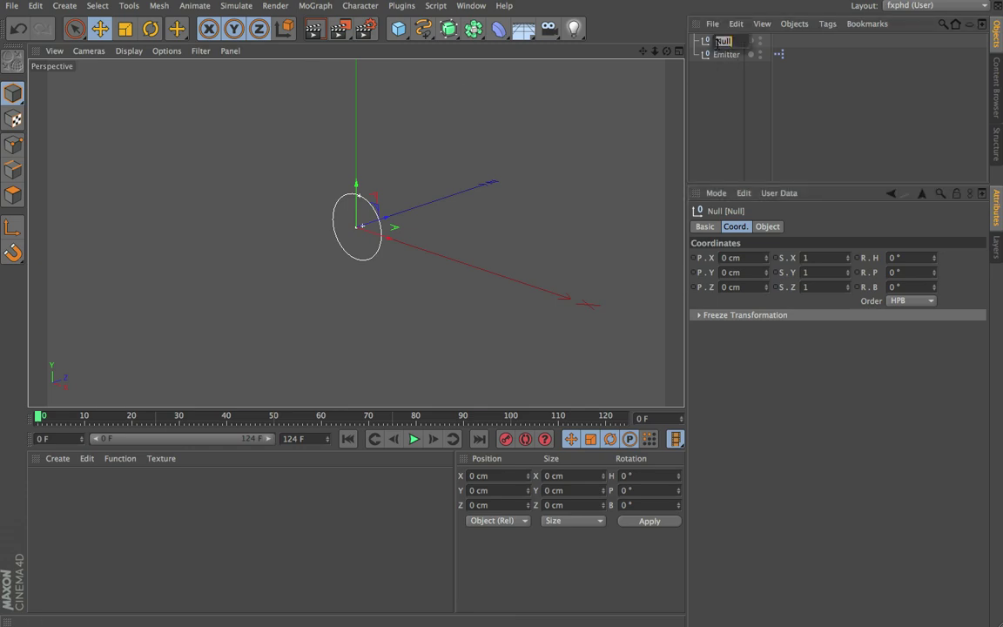
type("floor")
key("Return")
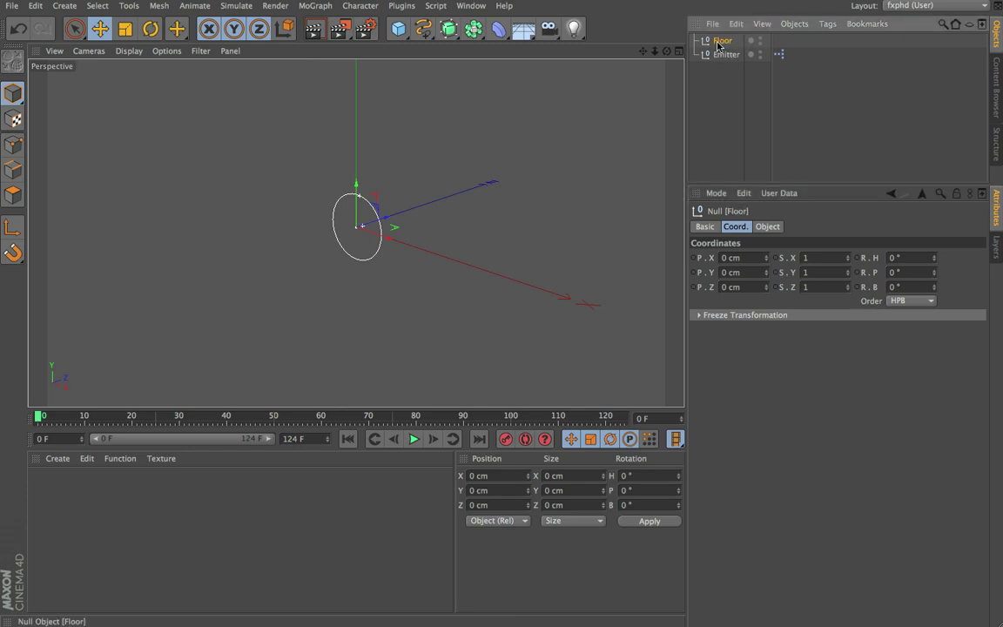
- Reopen the Emitter's XPresso graph and add a Thinking Particles P Pass node below the Emitter node
double_click(779, 54)
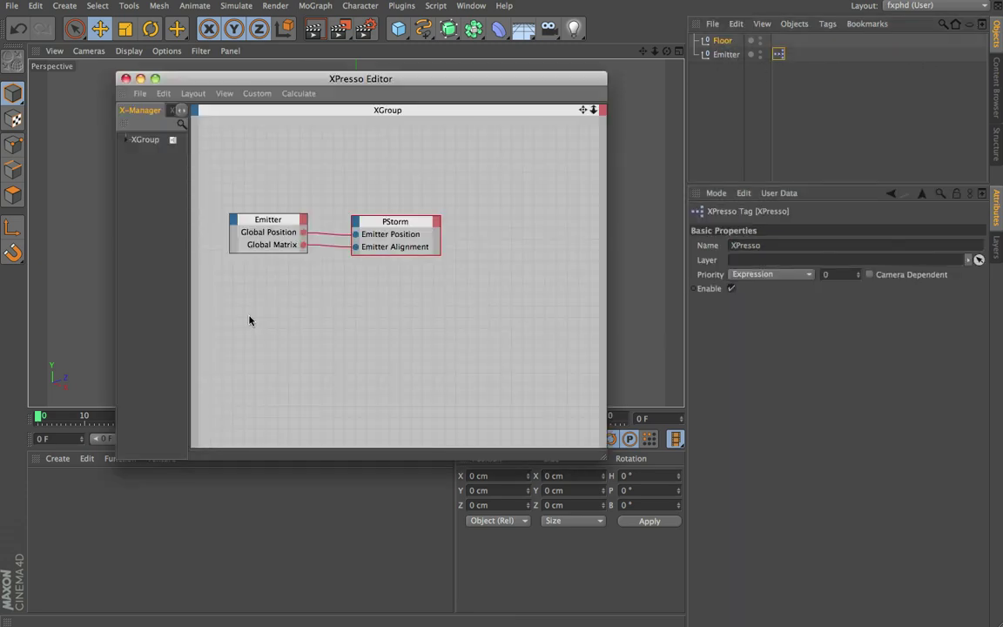
right_click(249, 284)
mouse_move(279, 288)
mouse_move(375, 335)
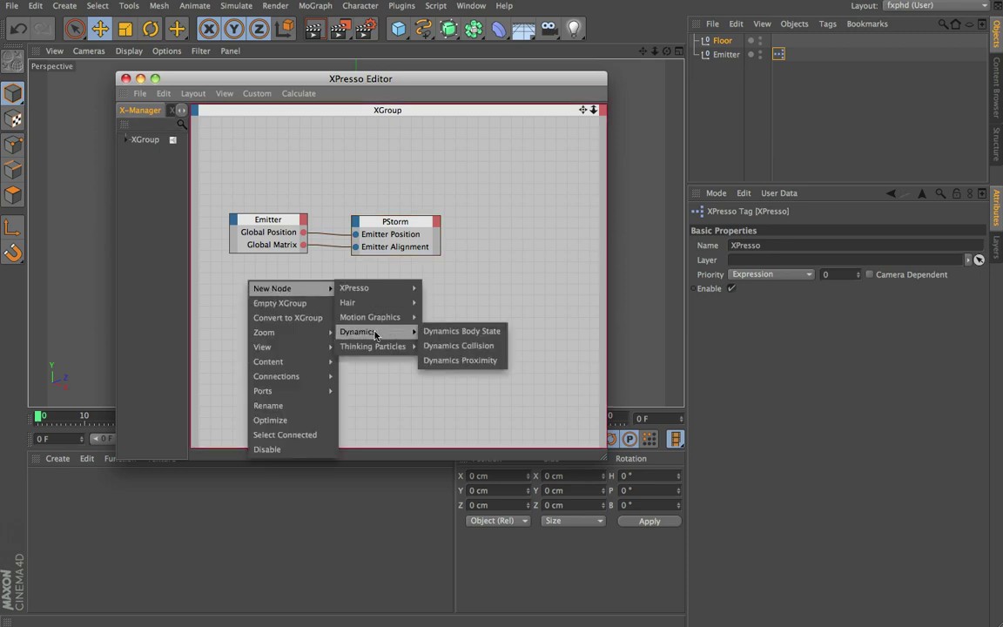
mouse_move(435, 346)
left_click(500, 348)
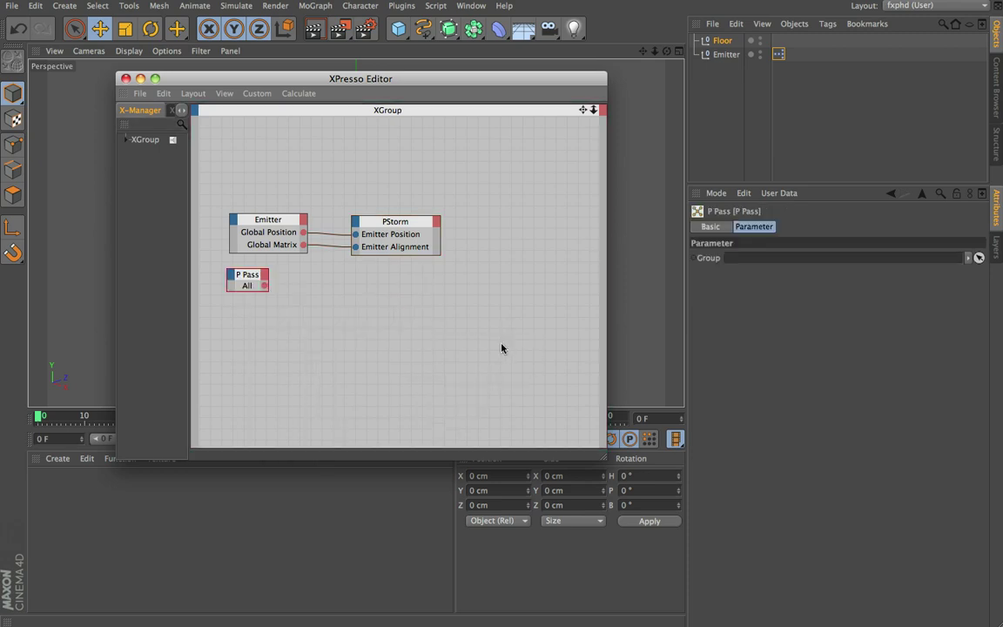
- Add a PDeflector dynamic node, connect the P Pass node's All output to its particle input, and place it below PStorm
right_click(348, 306)
mouse_move(370, 311)
mouse_move(470, 369)
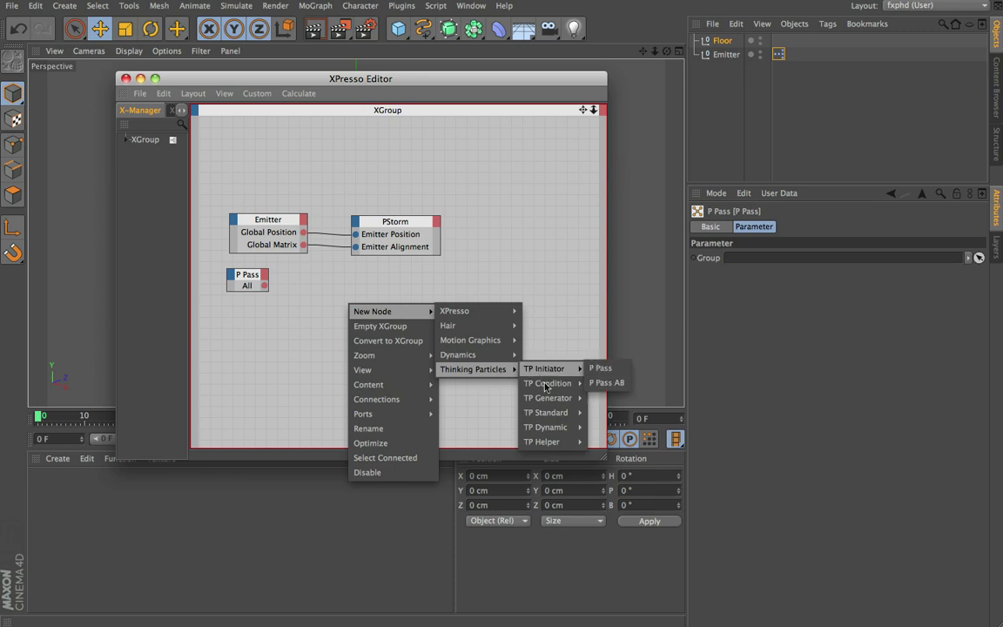
mouse_move(557, 427)
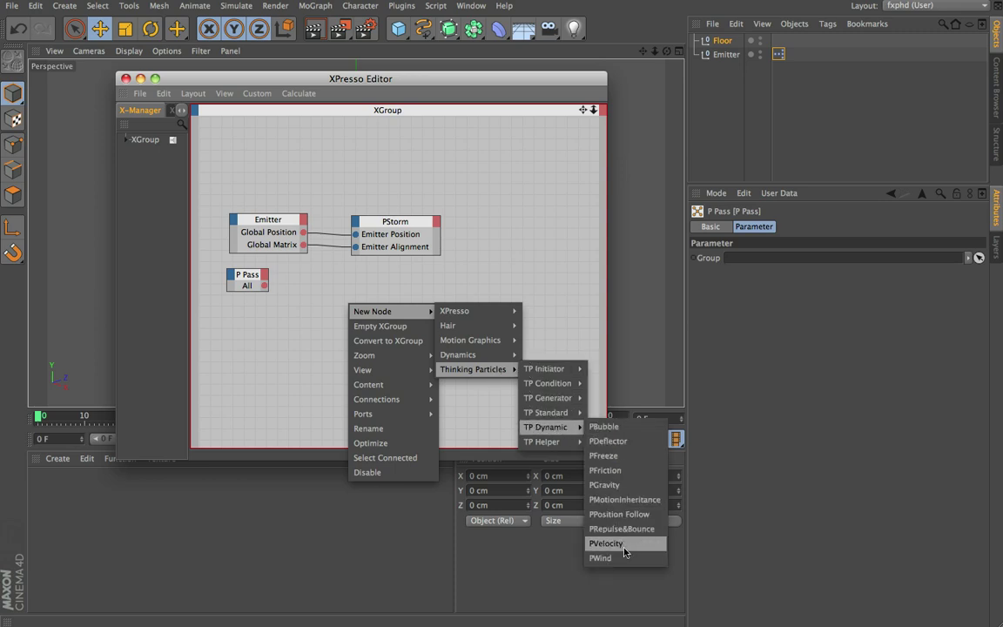
left_click(606, 441)
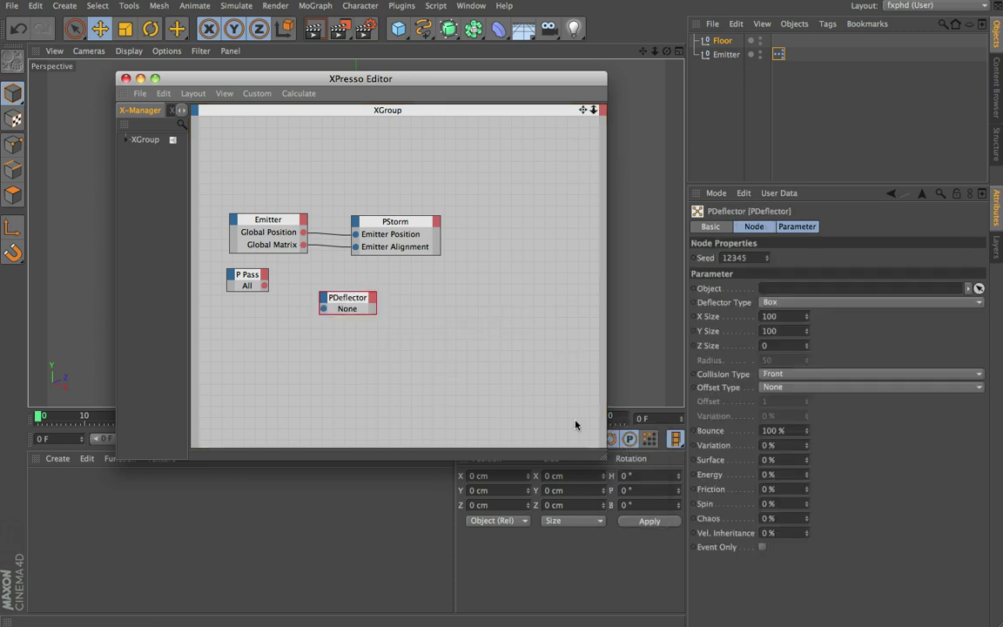
left_click_drag(264, 284, 390, 285)
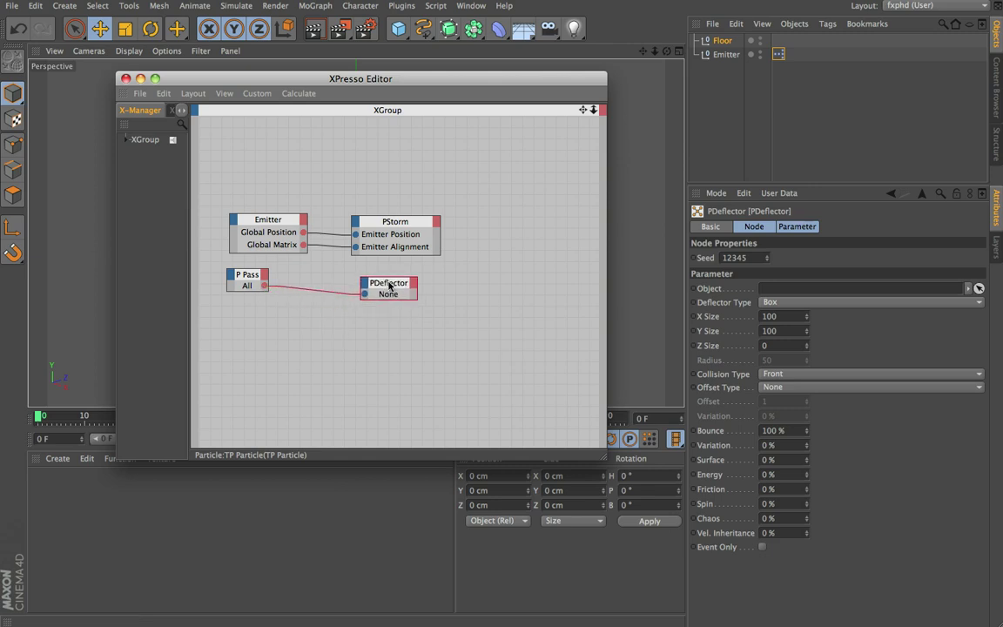
- Assign the Floor null as the PDeflector's object, set the Floor's pitch rotation to 90°, and close the XPresso Editor
left_click_drag(723, 40, 389, 292)
left_click_drag(363, 71, 325, 428)
left_click(720, 41)
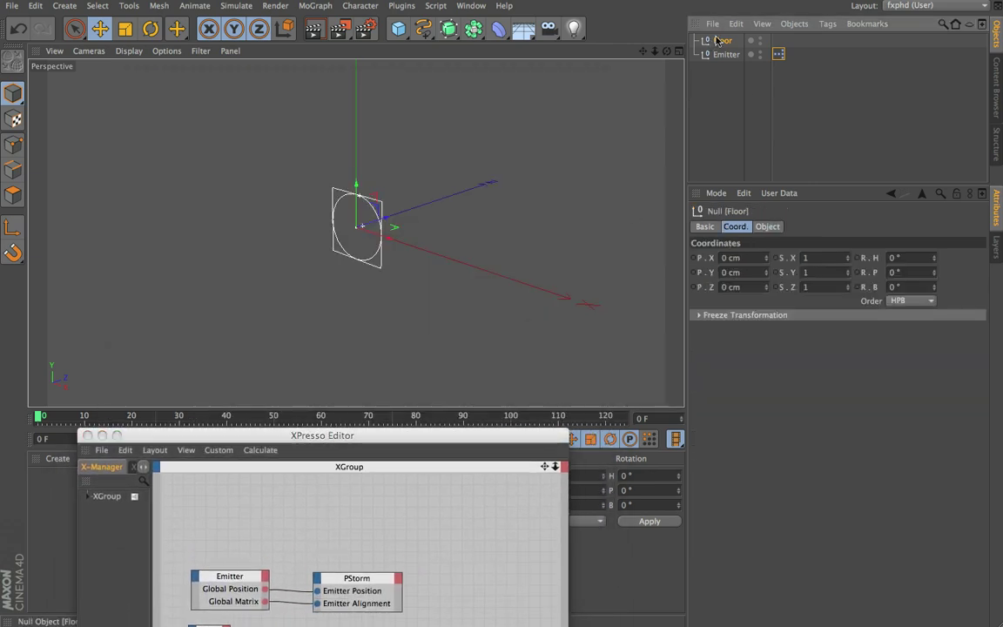
left_click(905, 274)
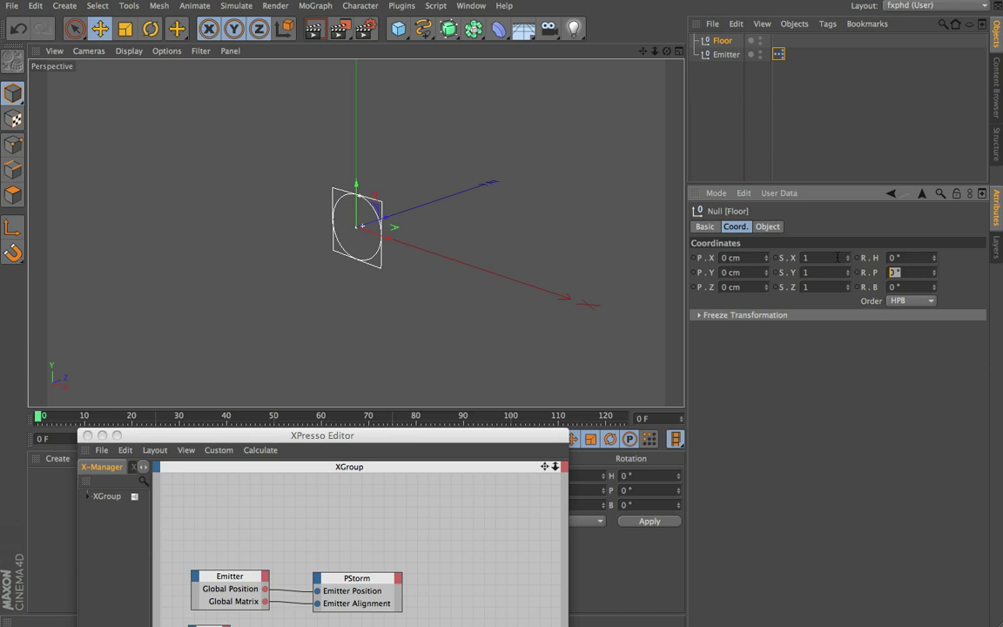
key("Return")
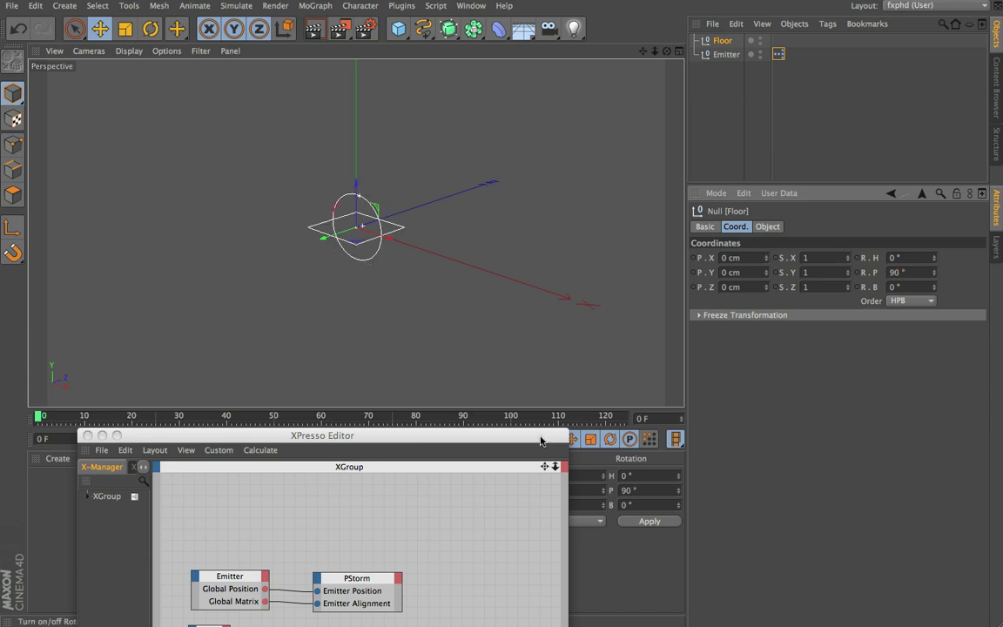
left_click_drag(114, 434, 655, 211)
left_click(629, 215)
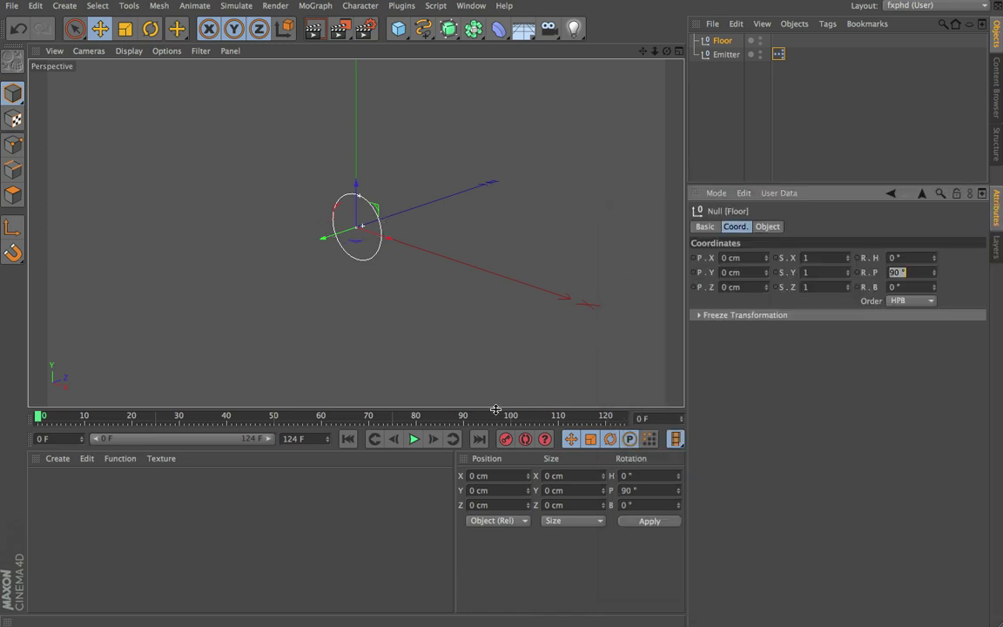
- Play the animation to check how the particles bounce off the floor, stop it, and return to the first frame
left_click(417, 441)
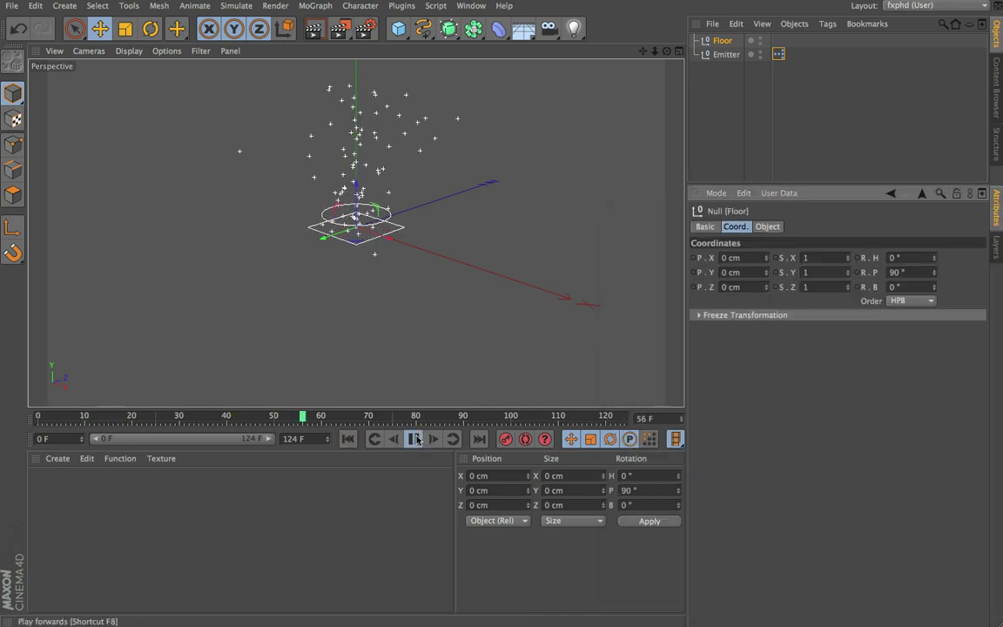
left_click(416, 440)
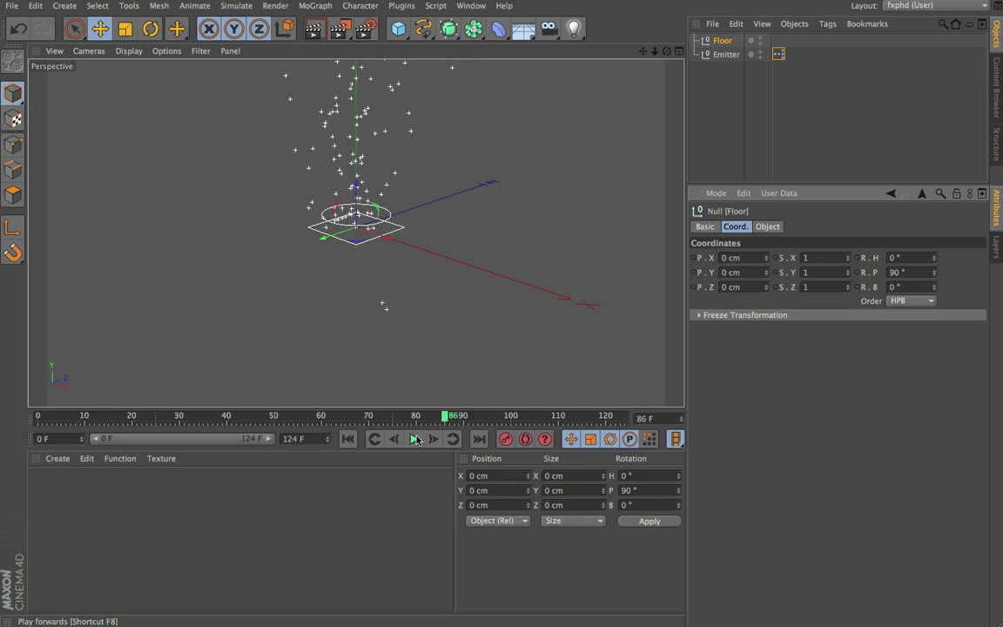
left_click(347, 439)
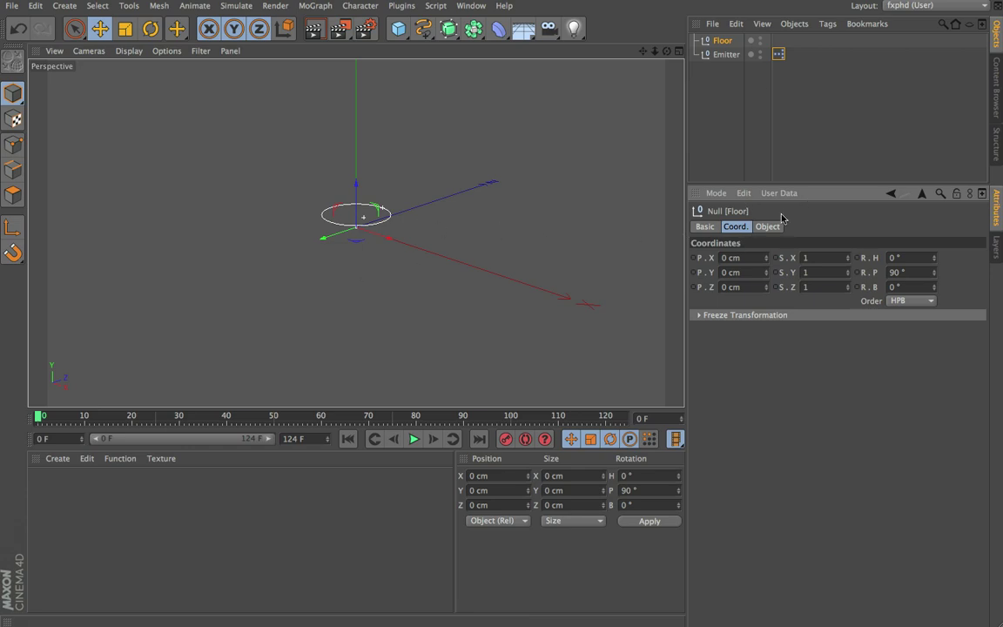
- Bring back the PDeflector node's attributes and set its Surface value to 90%
left_click(892, 196)
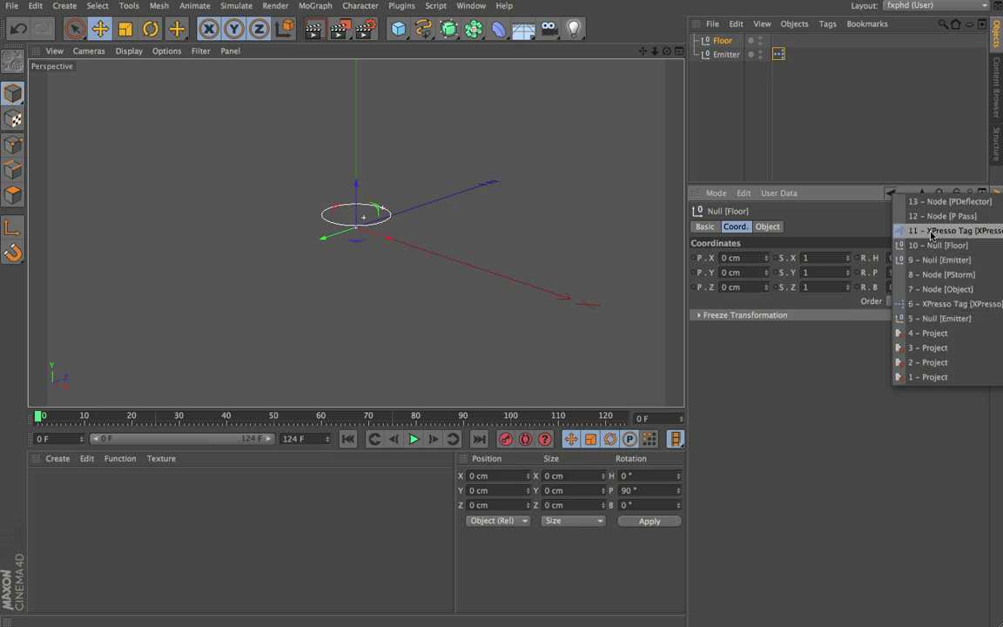
left_click(962, 202)
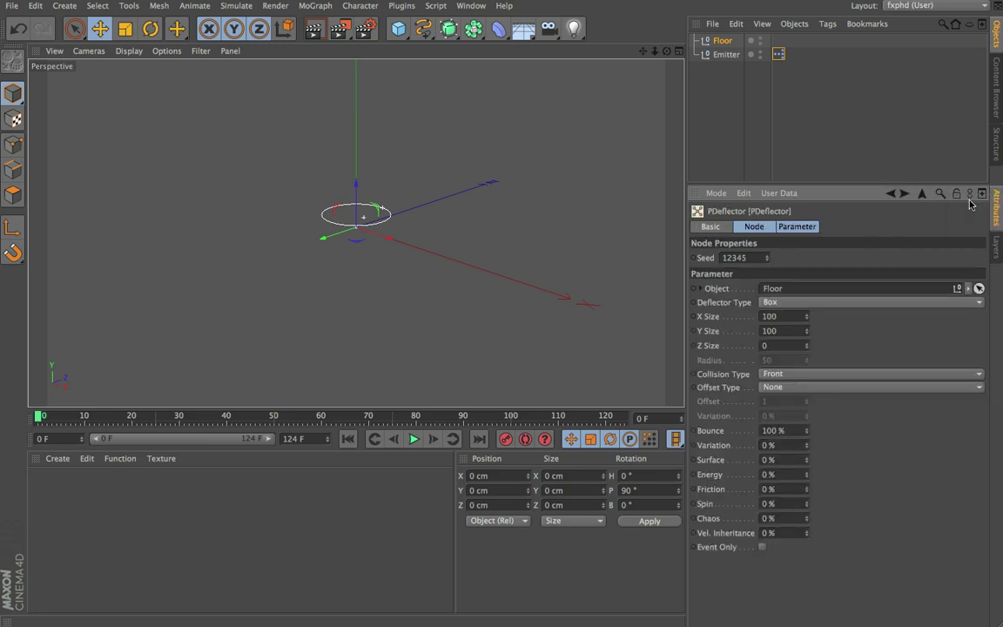
left_click(788, 457)
type("90")
key("Return")
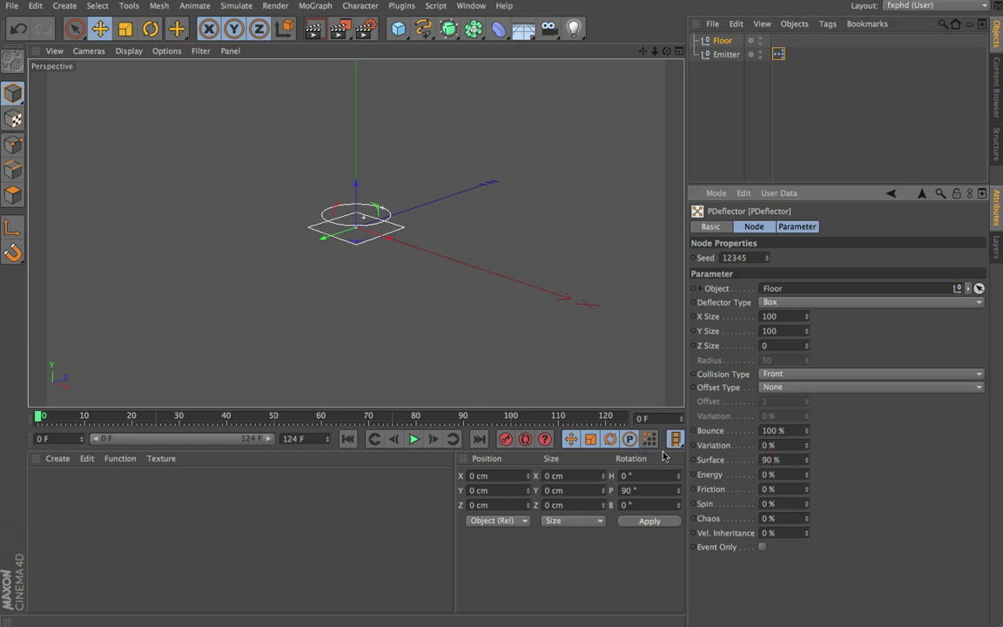
- Play the animation in the Right view and set the PDeflector's X Size and Y Size to 10000
left_click(414, 439)
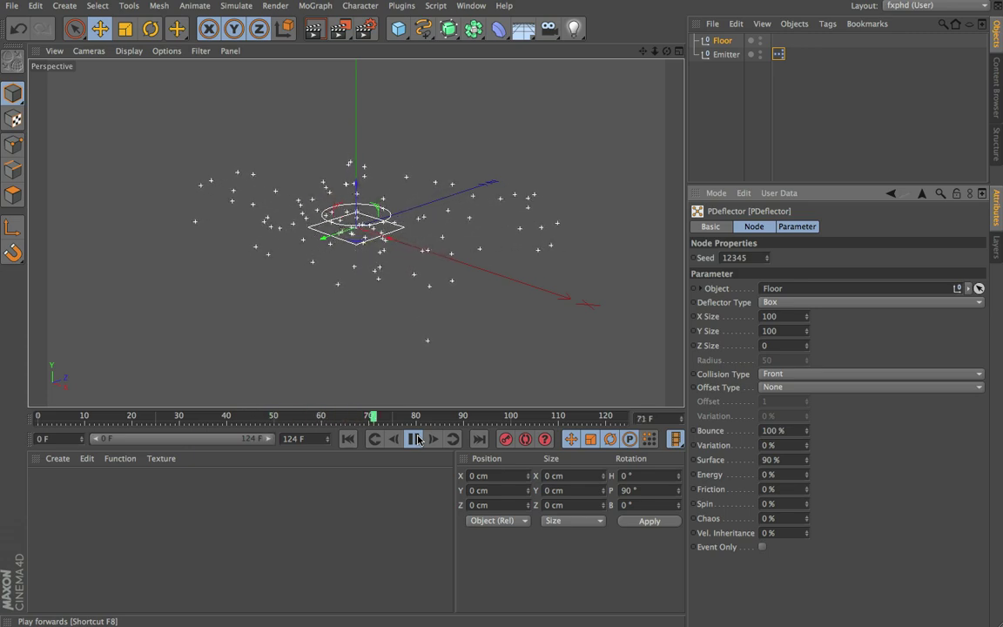
key("F3")
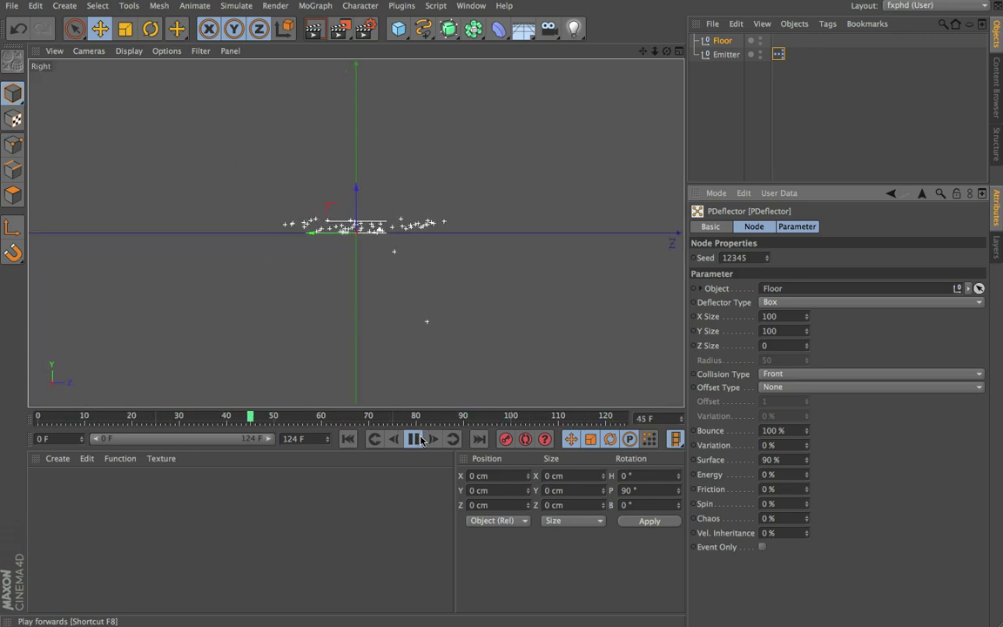
double_click(772, 316)
type("10000")
key("Tab")
type("10000")
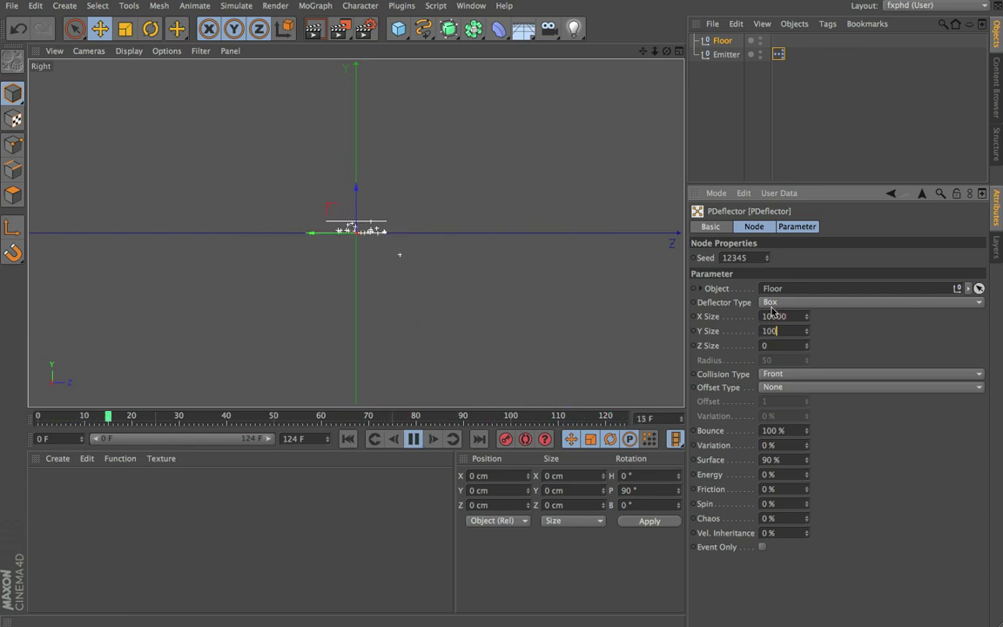
key("Return")
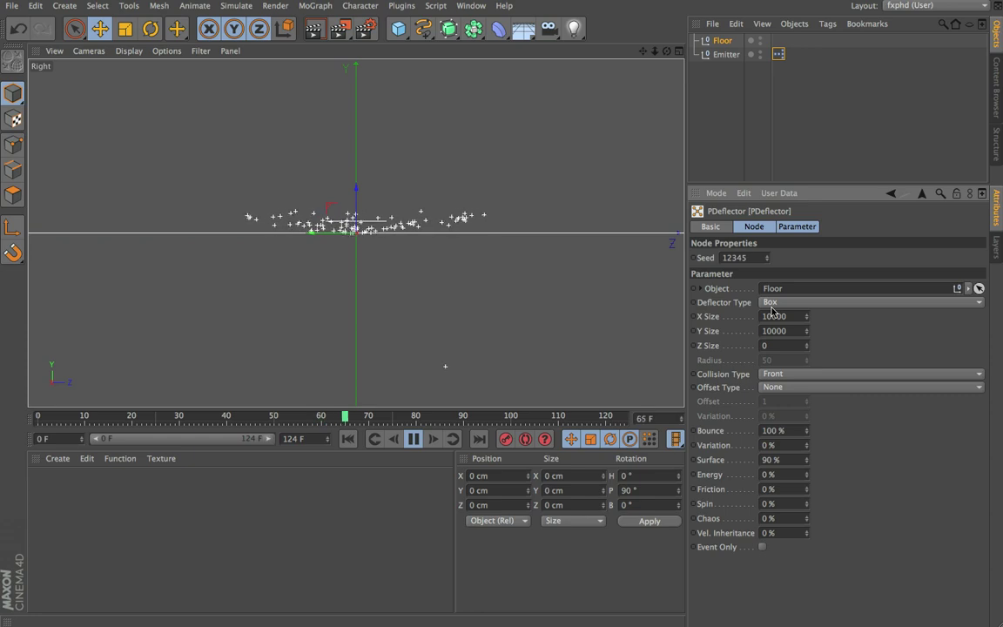
- Set the PDeflector's Bounce to 15%, check the playback in the Perspective view, and rewind to the first frame
double_click(773, 430)
type("15")
key("Return")
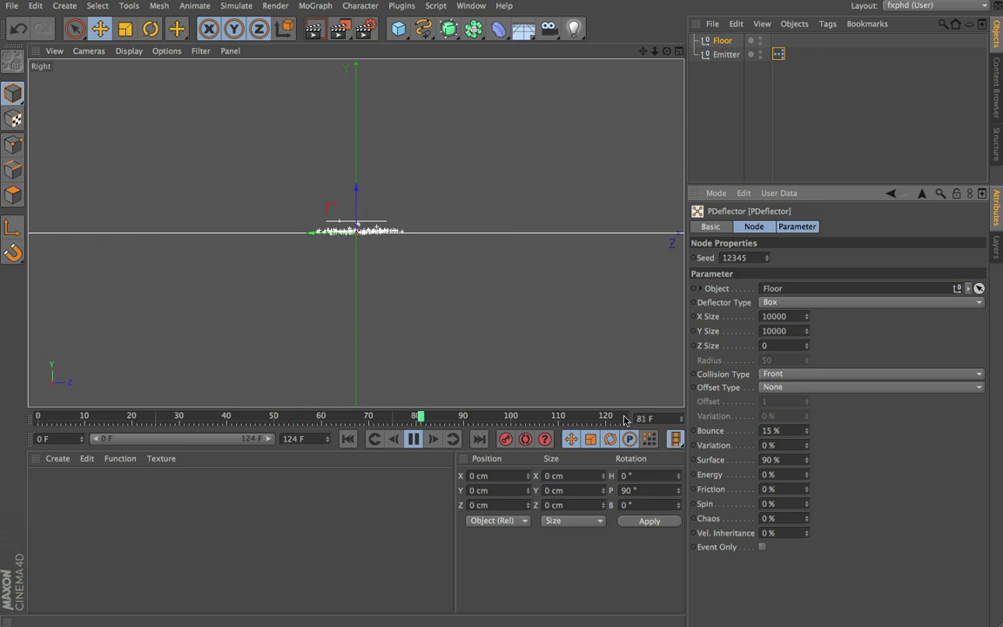
key("F1")
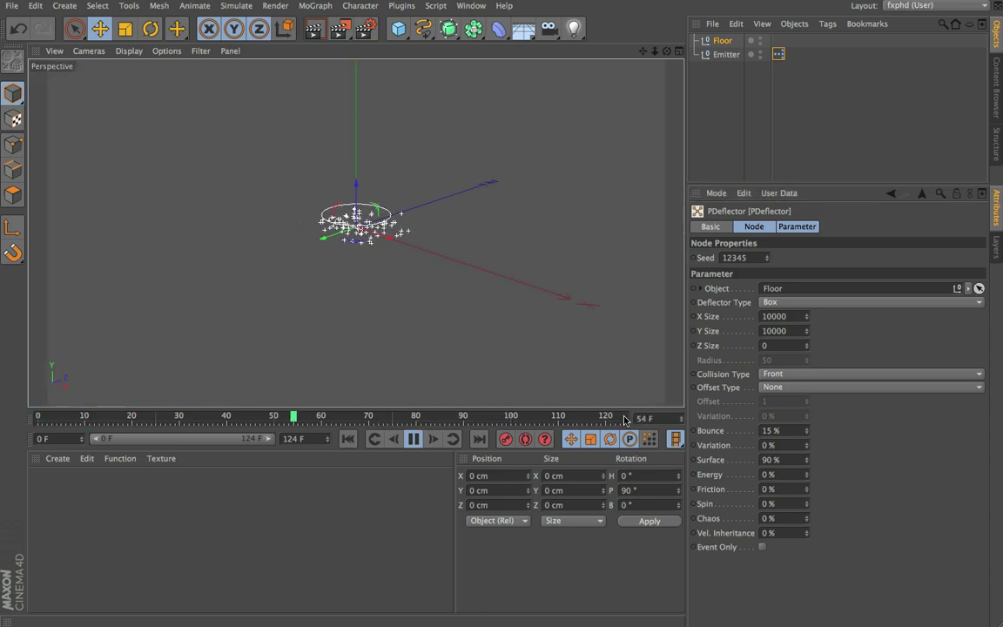
left_click(417, 439)
left_click(347, 439)
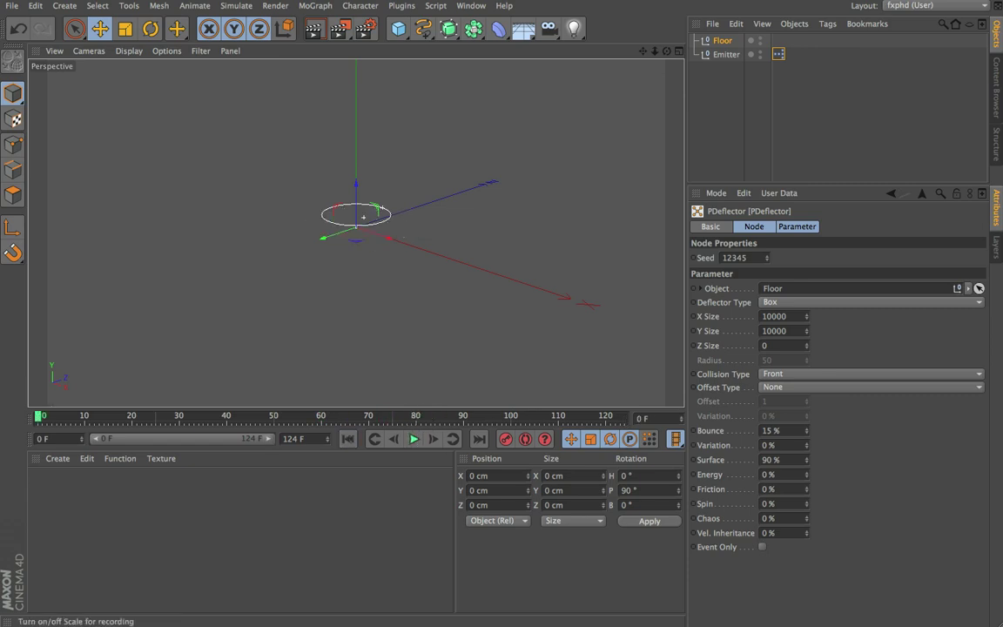
- Bring back the PStorm node's attributes and set its Count to 10000
left_click(890, 196)
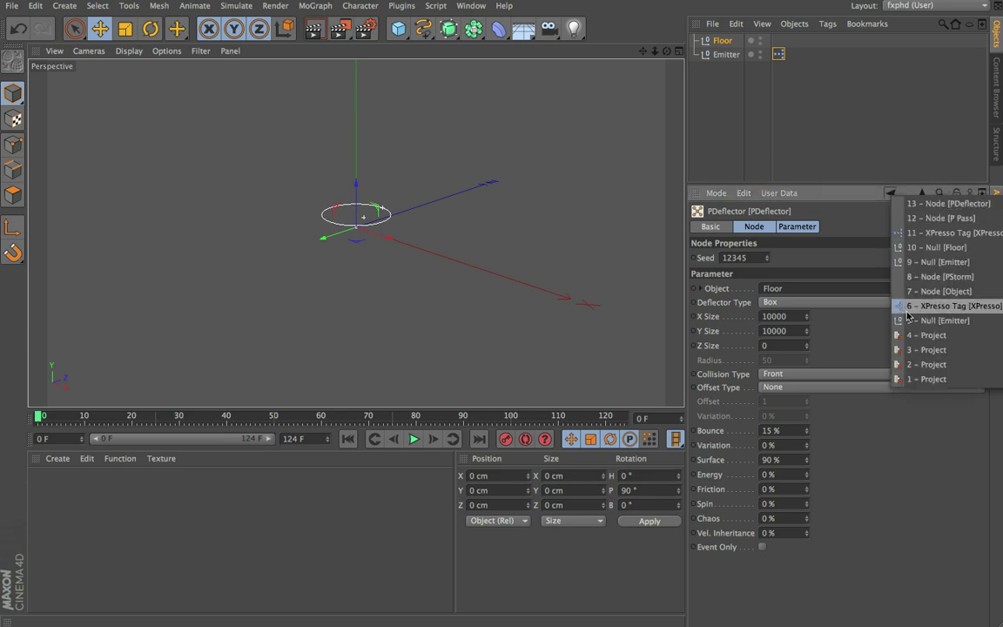
left_click(923, 277)
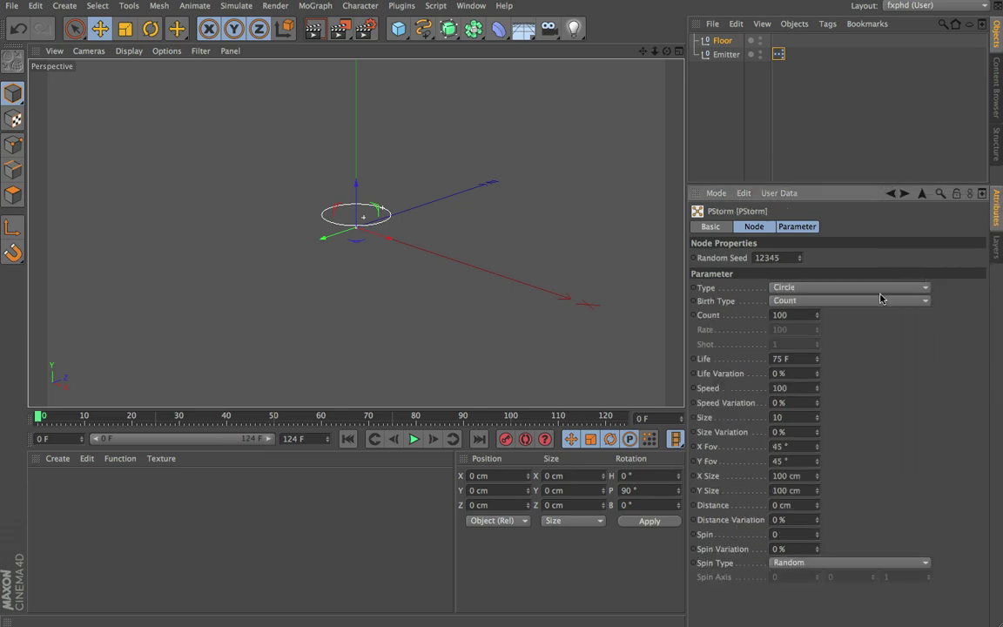
left_click(804, 315)
type("10")
- Set the PStorm's X and Y Fov to 10° and its X and Y Size to 10 cm
left_click(797, 447)
type("10")
key("Tab")
type("10")
key("Tab")
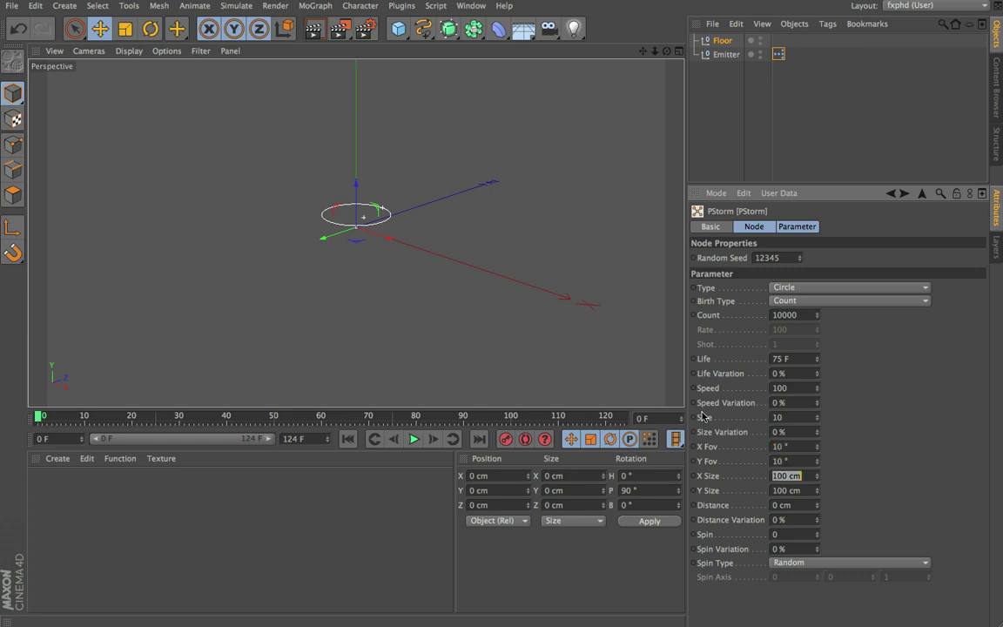
type("10")
key("Tab")
type("1")
- Play and stop the simulation, then examine the particle spread on the floor up close in the Perspective view
left_click(414, 439)
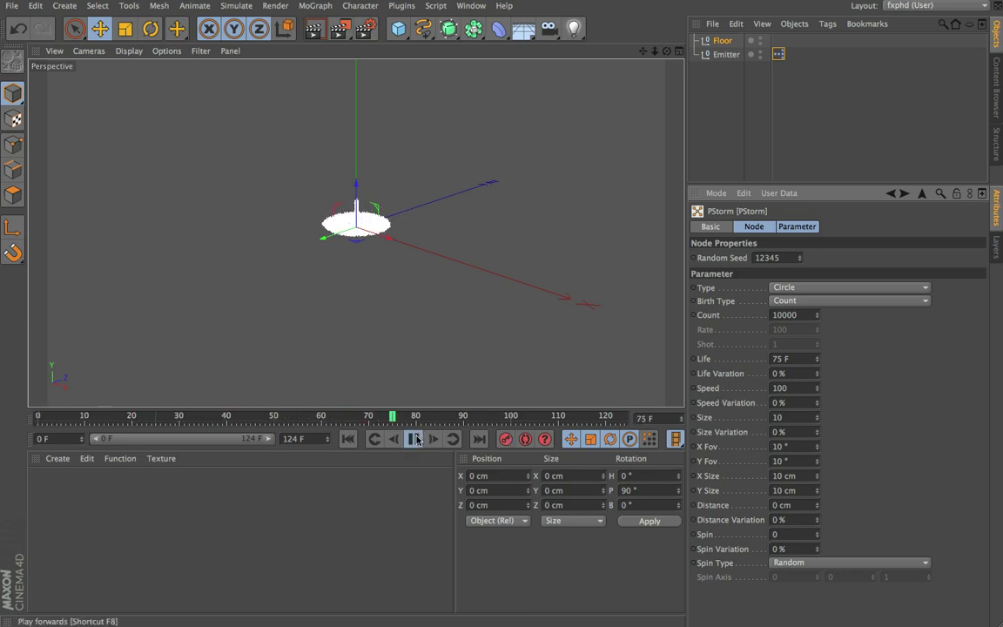
left_click(414, 439)
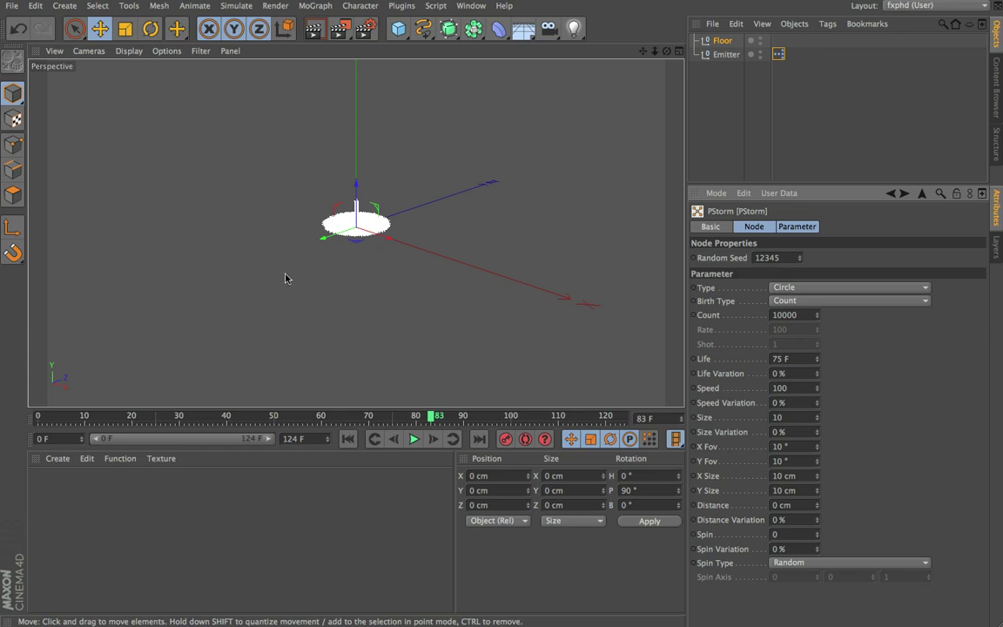
right_click_drag(276, 252, 446, 238, "alt")
left_click_drag(446, 238, 296, 252, "alt")
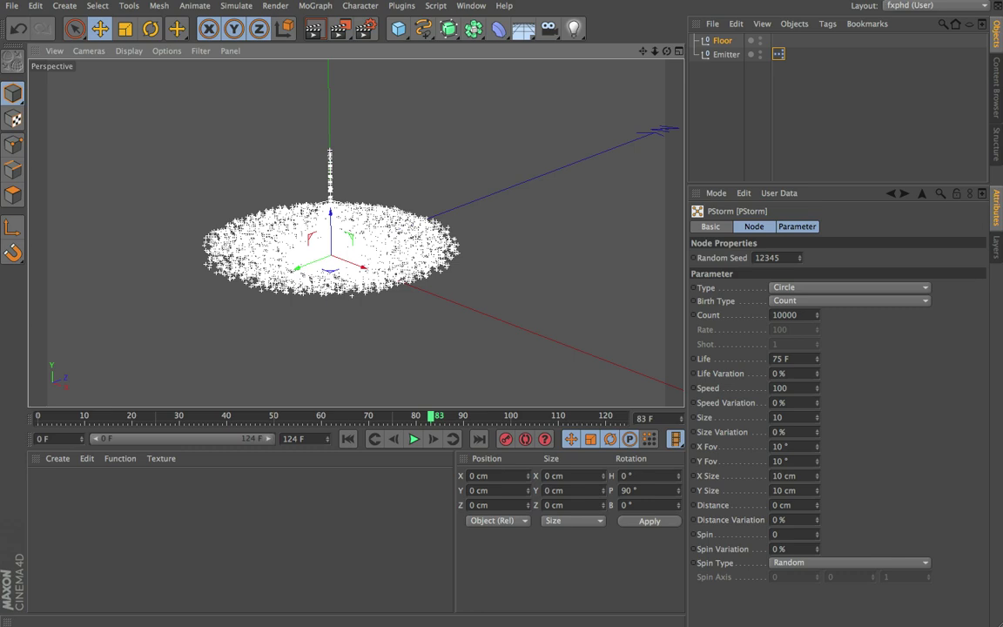
- Replay the simulation from the start in the Right view, stop it, and advance frame by frame to frame 50
key("F3")
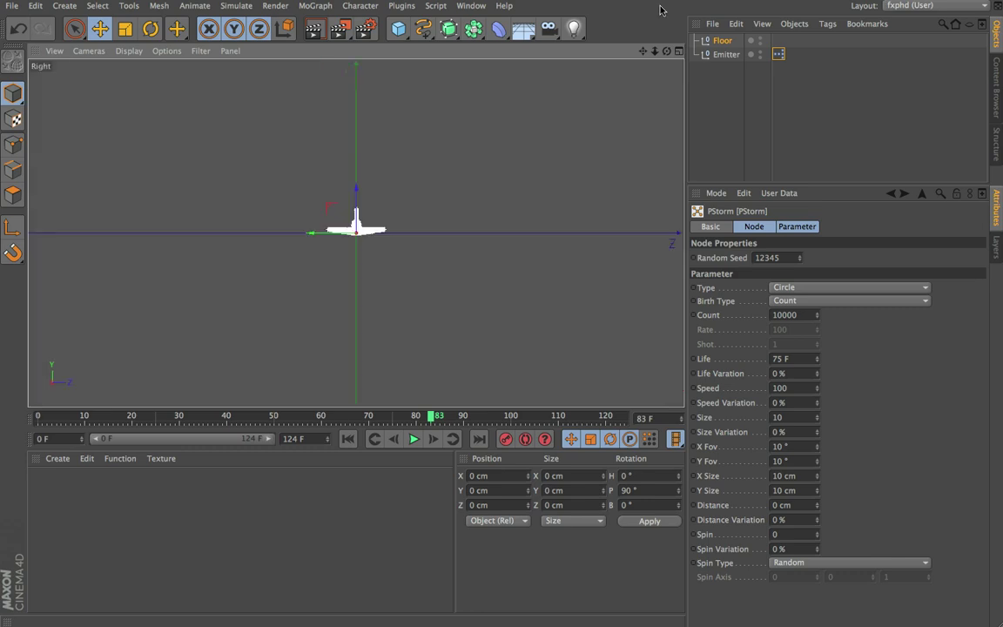
left_click_drag(645, 54, 646, 173)
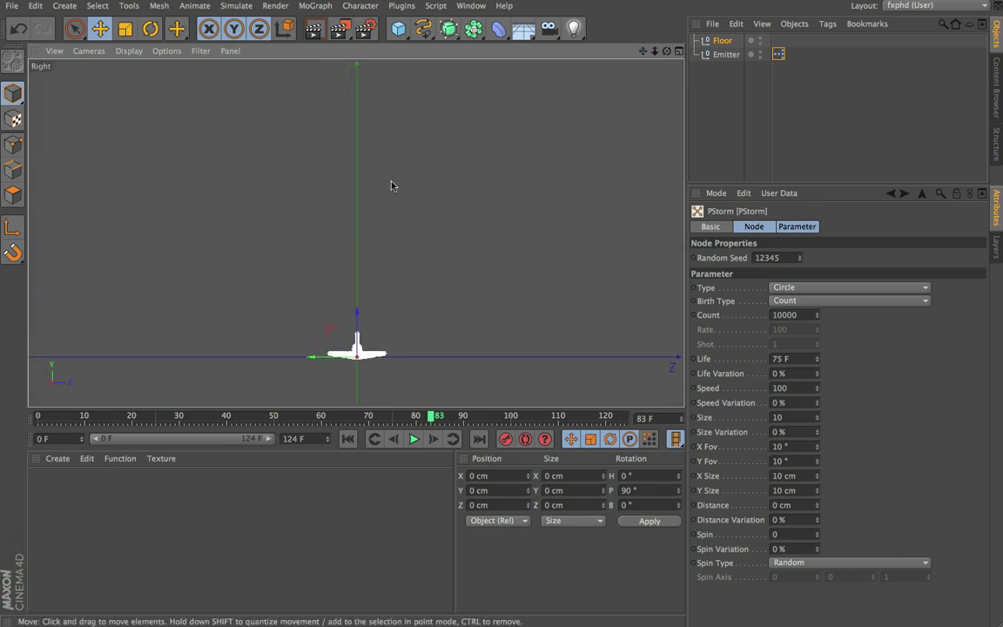
scroll(379, 209, "down", 2)
scroll(375, 223, "down", 2)
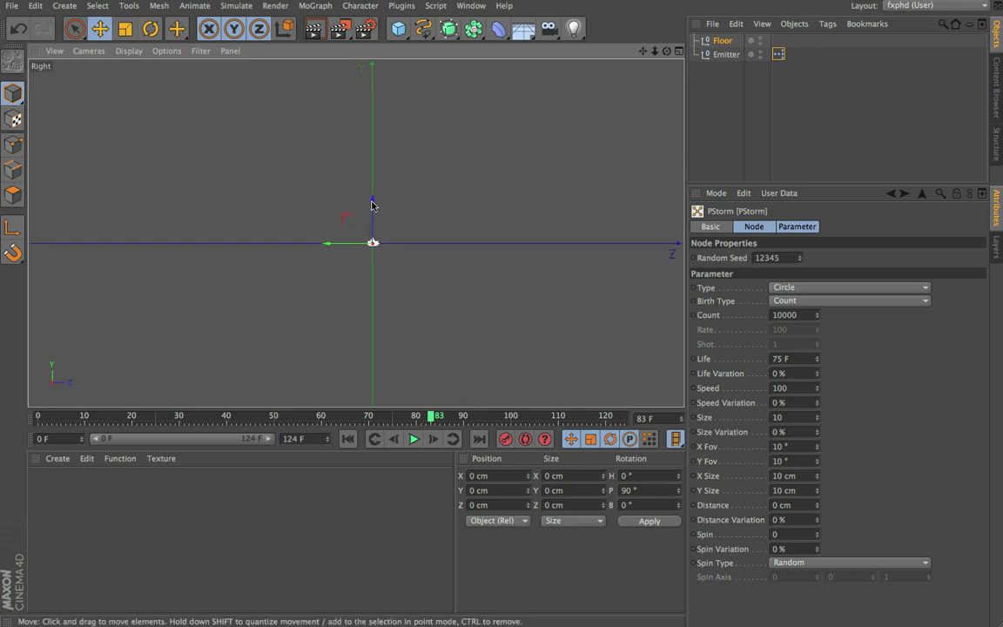
middle_click_drag(372, 207, 358, 305, "alt")
middle_click_drag(416, 246, 389, 328, "alt")
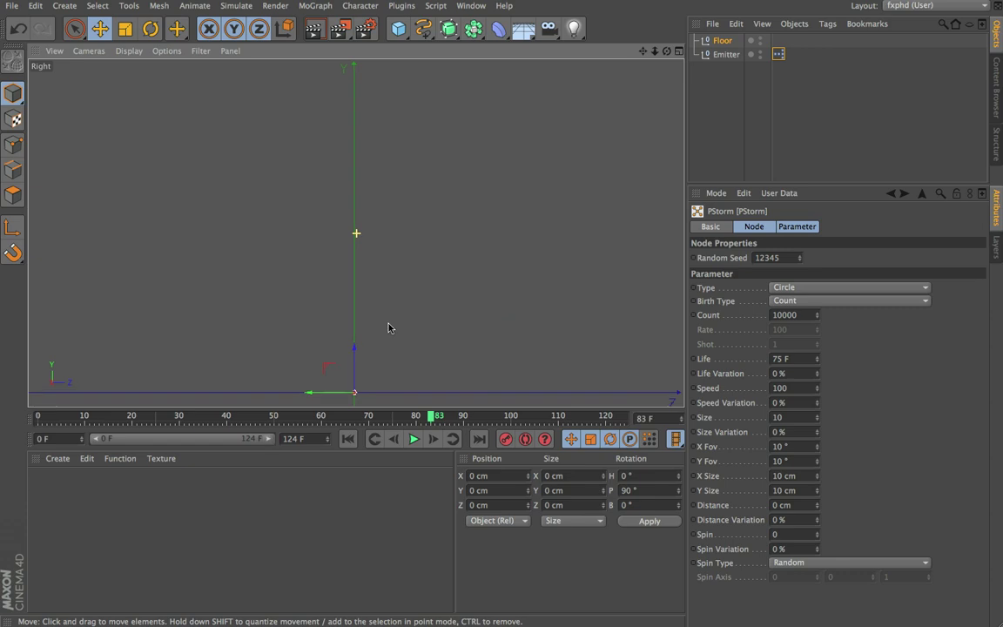
left_click(348, 438)
left_click(414, 439)
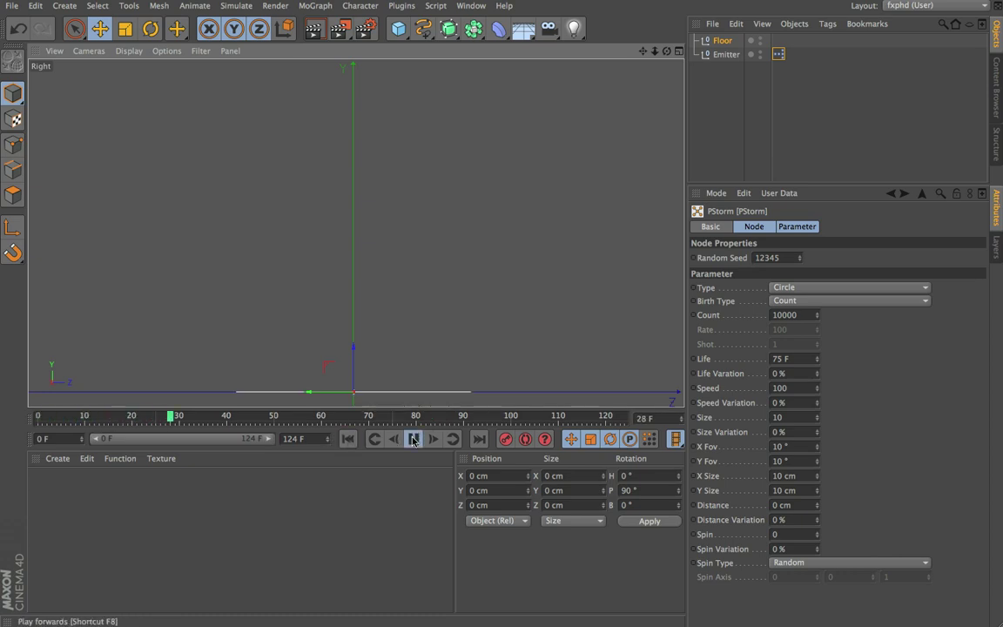
left_click(414, 439)
left_click(434, 440)
left_click(434, 440)
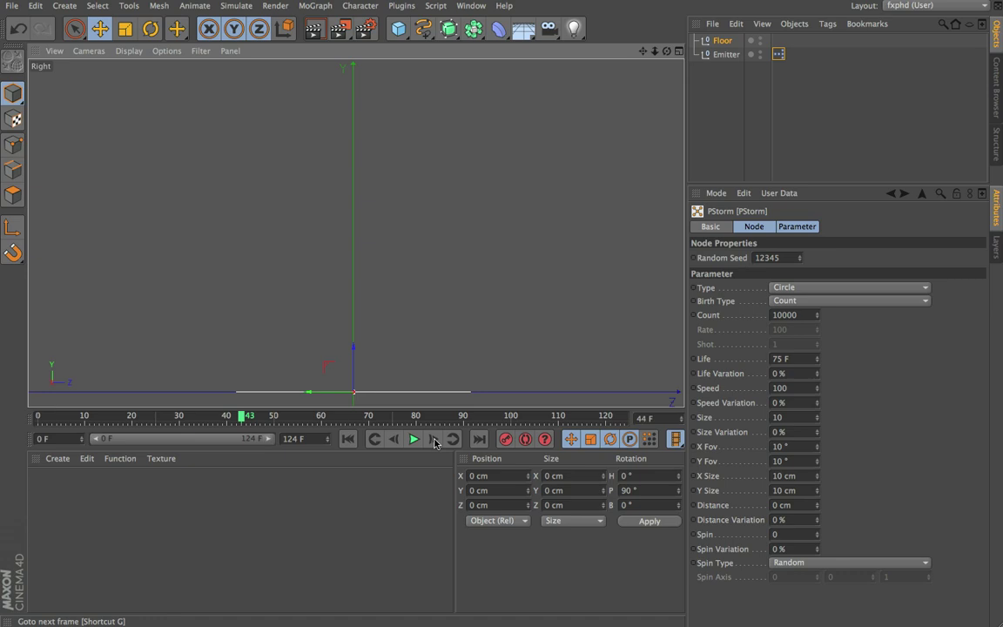
left_click(434, 439)
left_click(433, 440)
left_click(433, 440)
left_click(434, 440)
left_click(433, 440)
left_click(434, 440)
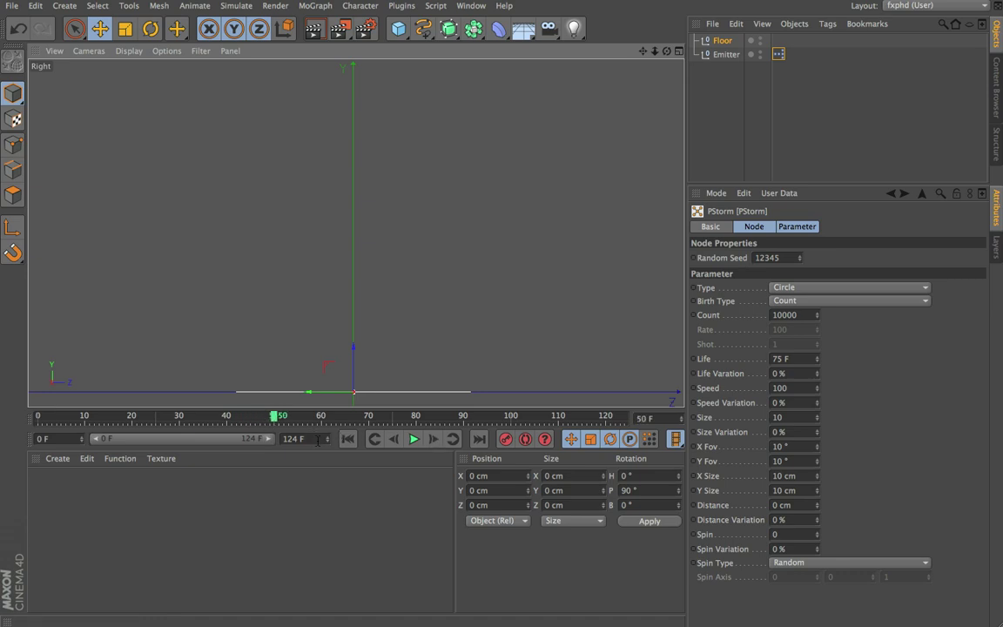
- Set the animation's end frame to 249 and extend the preview range to the full length
left_click(316, 440)
type("24")
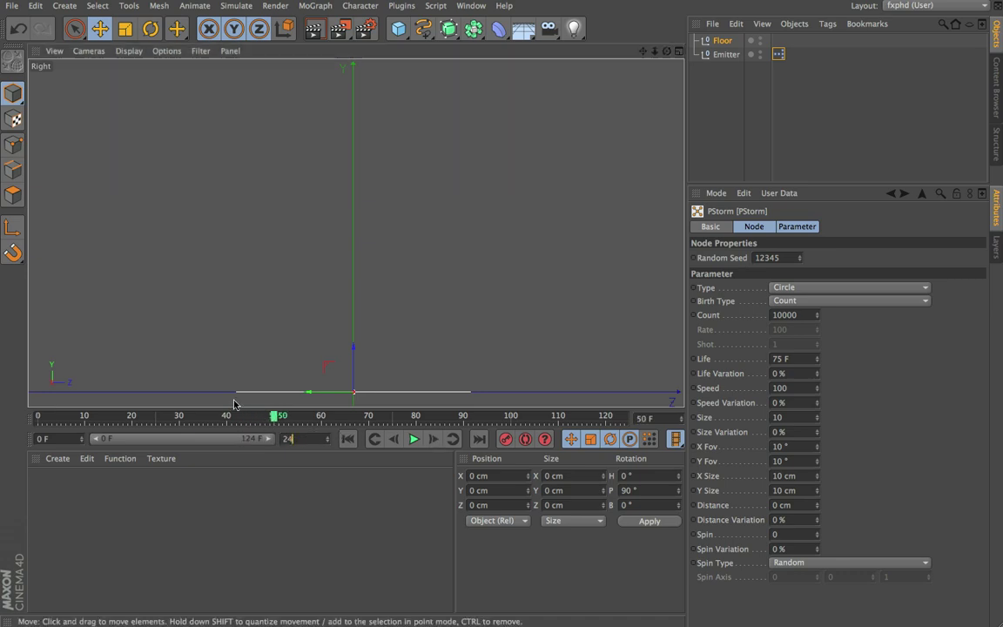
type("9")
key("Return")
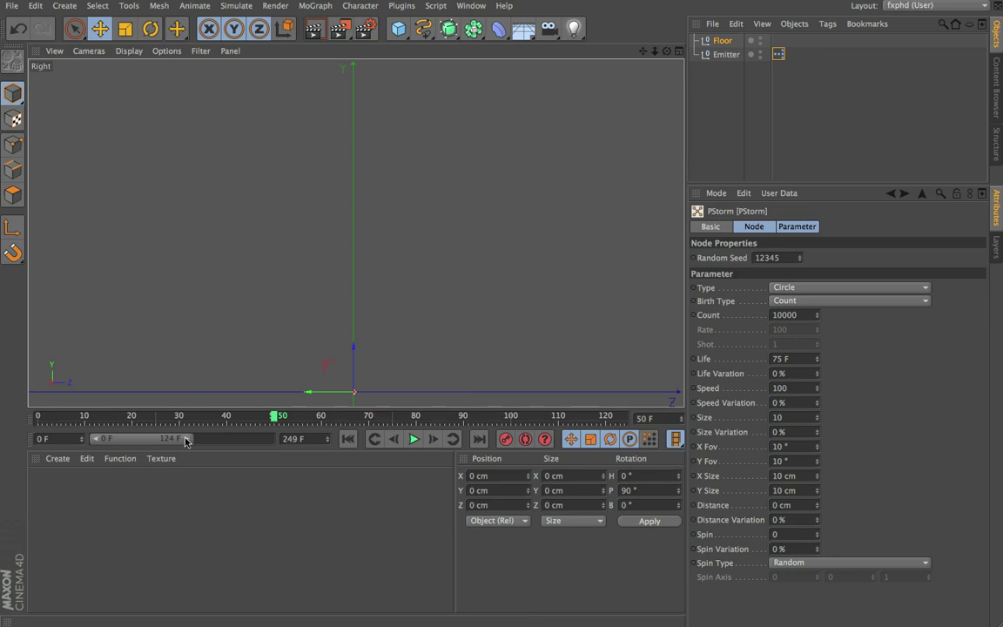
left_click_drag(185, 441, 272, 440)
- Keyframe the Emitter null's Y position at frame 50 and move the timeline to frame 100
left_click(730, 54)
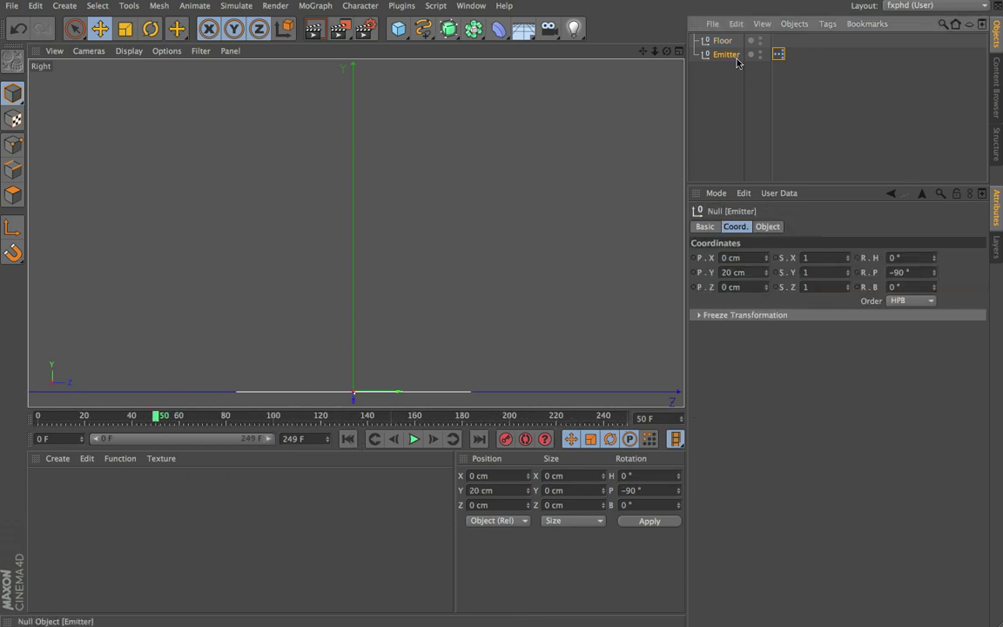
left_click(697, 274)
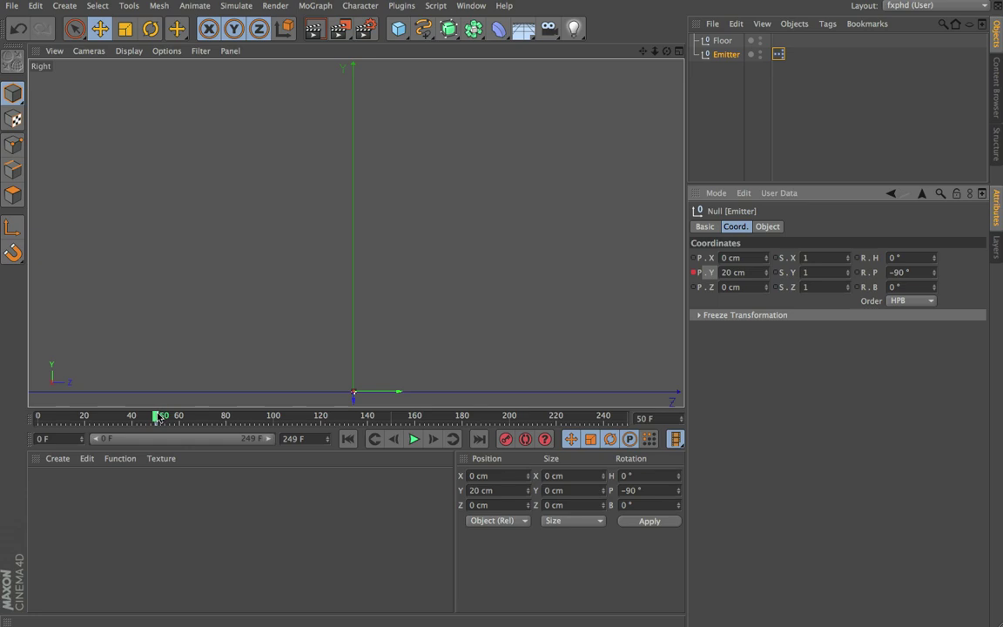
left_click_drag(160, 418, 273, 423)
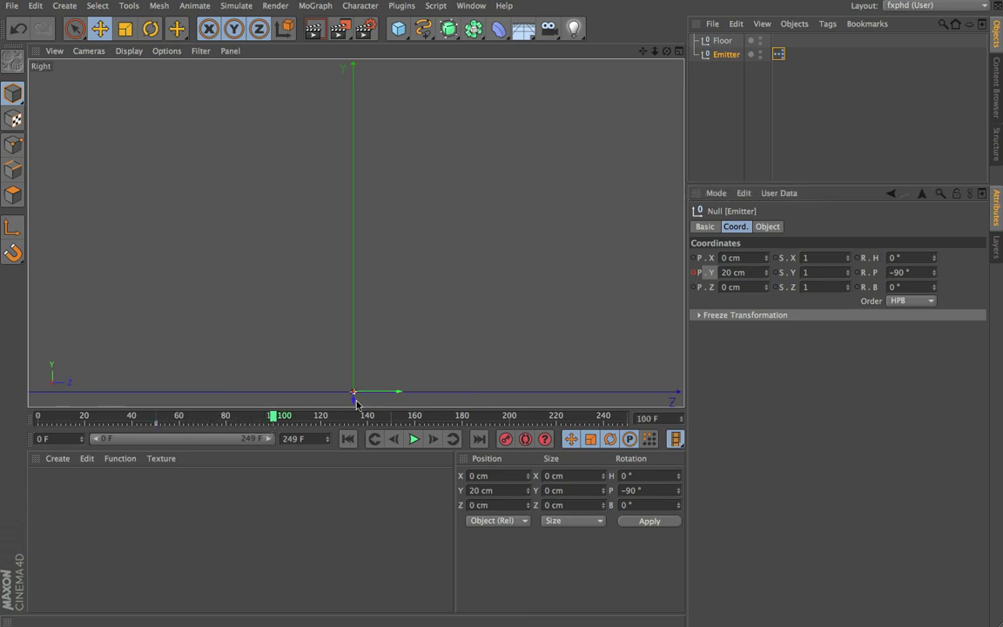
- Raise the Emitter null to about 13860 cm on Y and keyframe its Y position at frame 100
left_click_drag(352, 398, 360, 81)
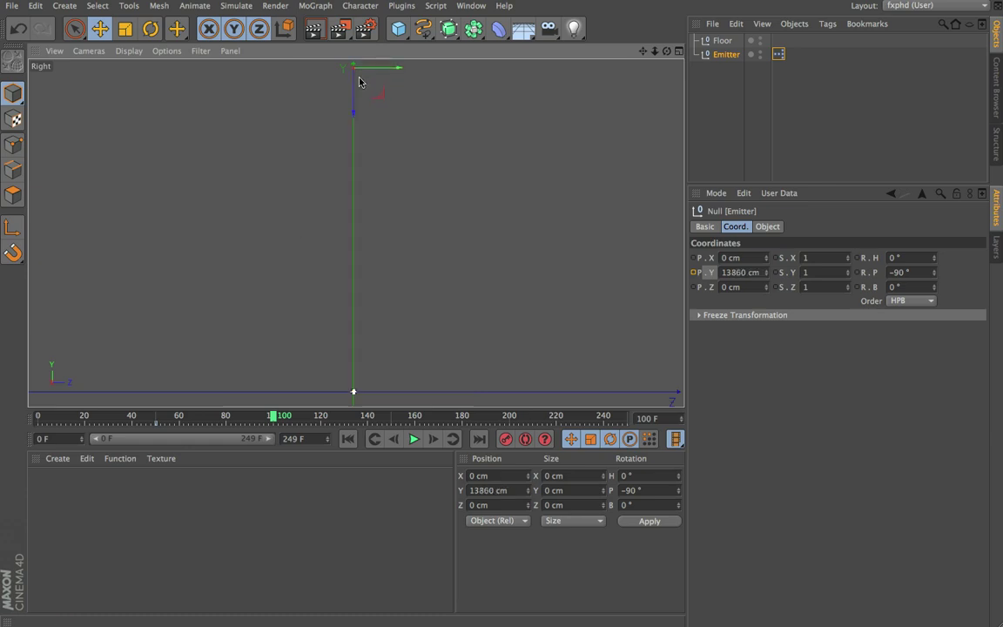
left_click(694, 272)
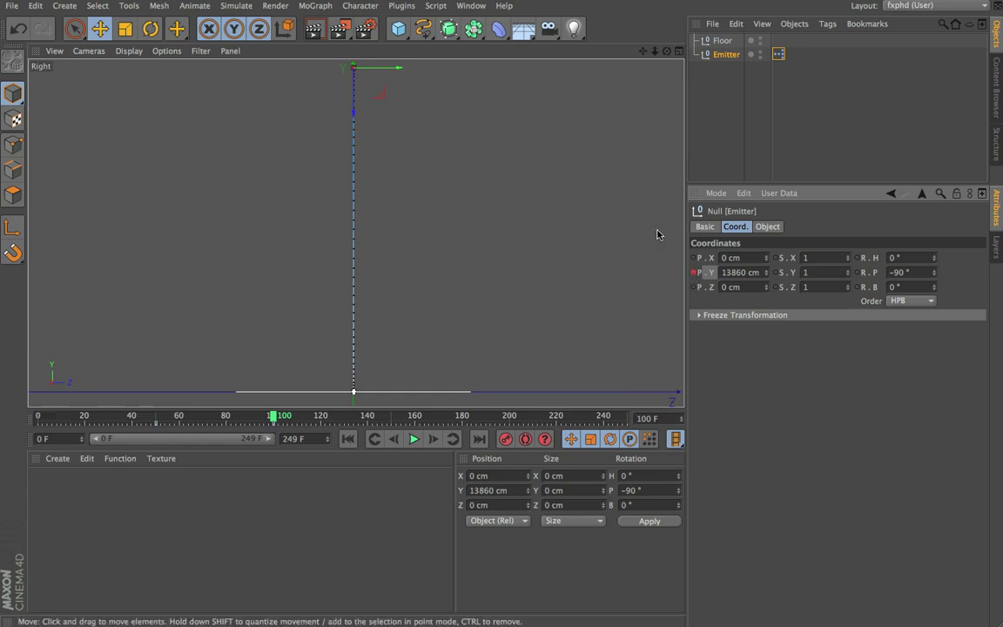
- Return to the first frame, deselect the Emitter, and play the simulation in the Right view until about frame 96
left_click(351, 439)
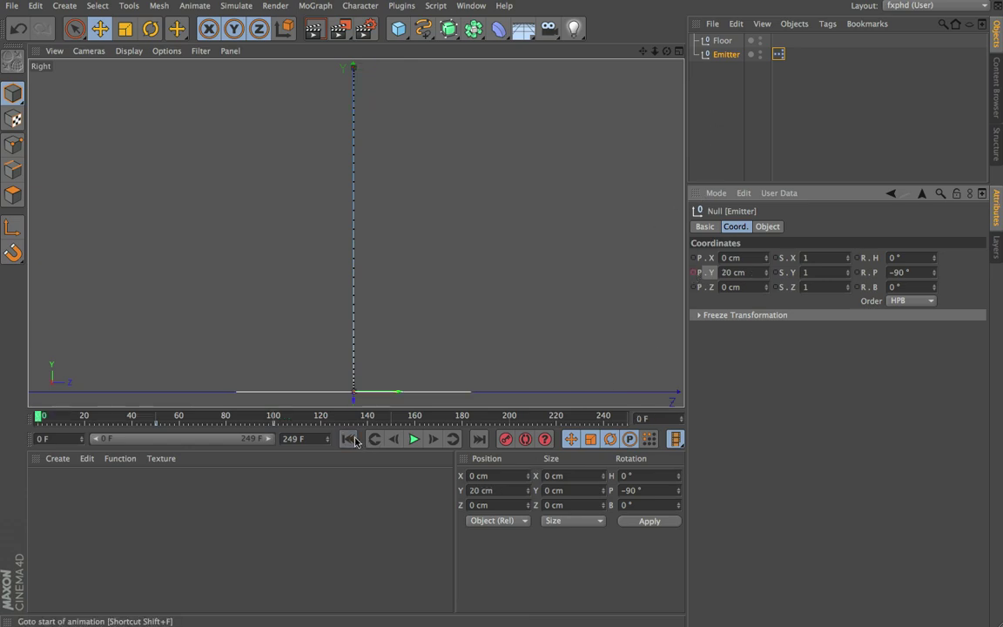
left_click(706, 157)
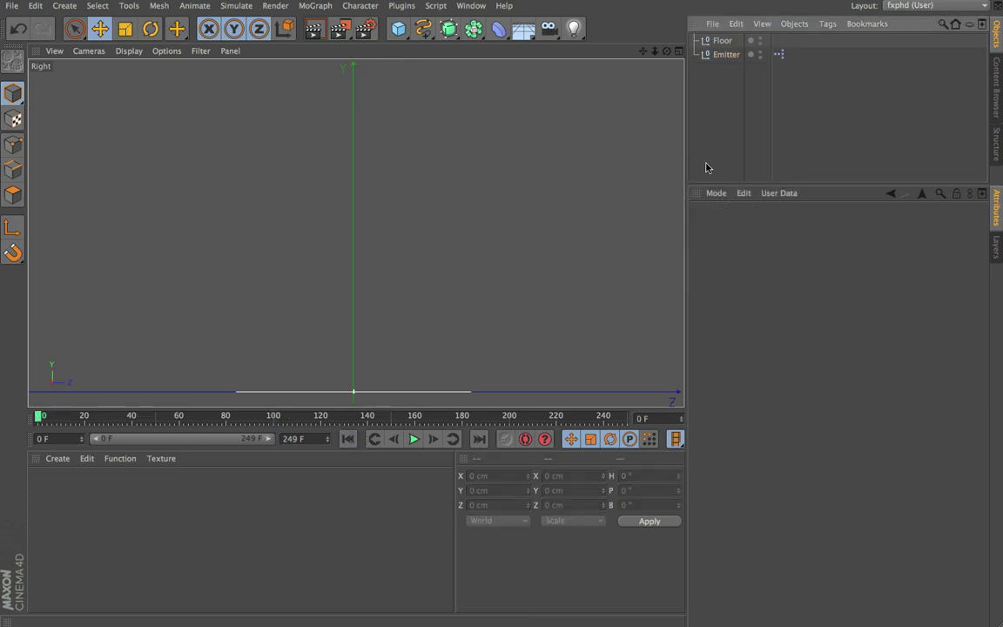
left_click(414, 438)
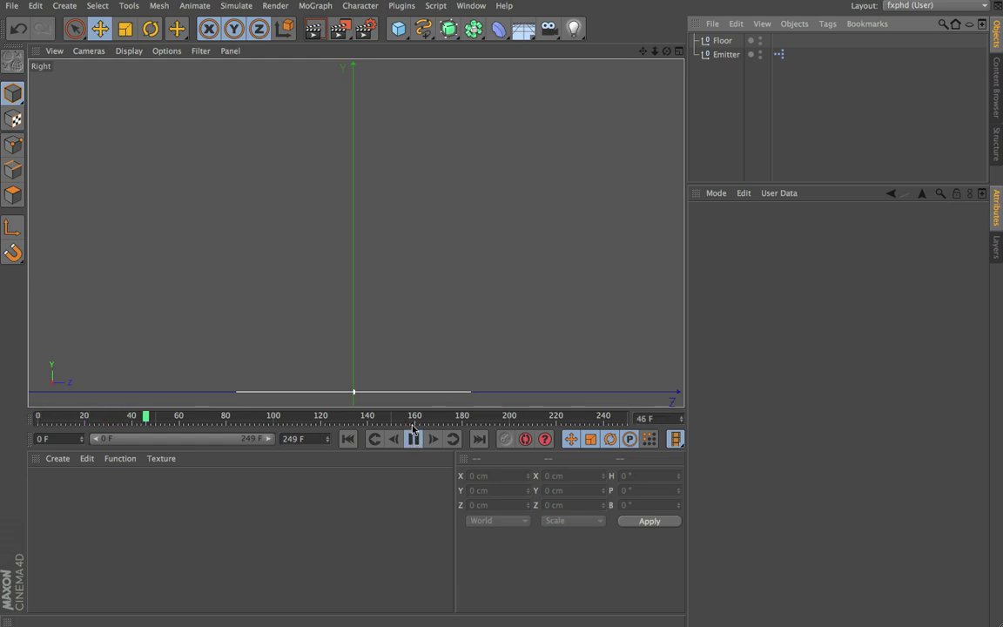
left_click(412, 435)
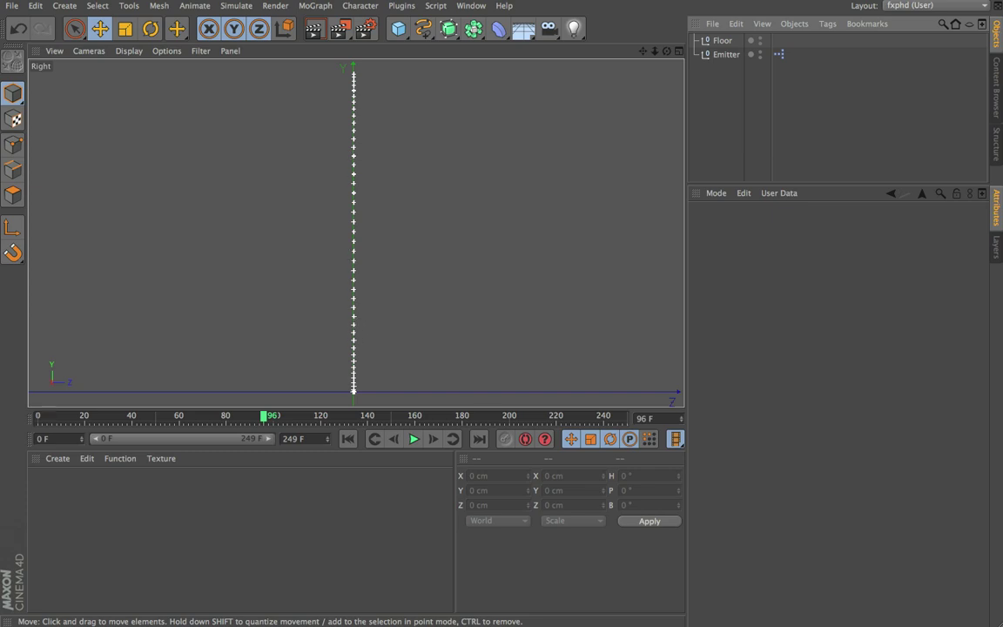
- Examine the spacing of the particle clusters along the Emitter's vertical path in the Perspective view
key("F1")
scroll(481, 341, "down", 3)
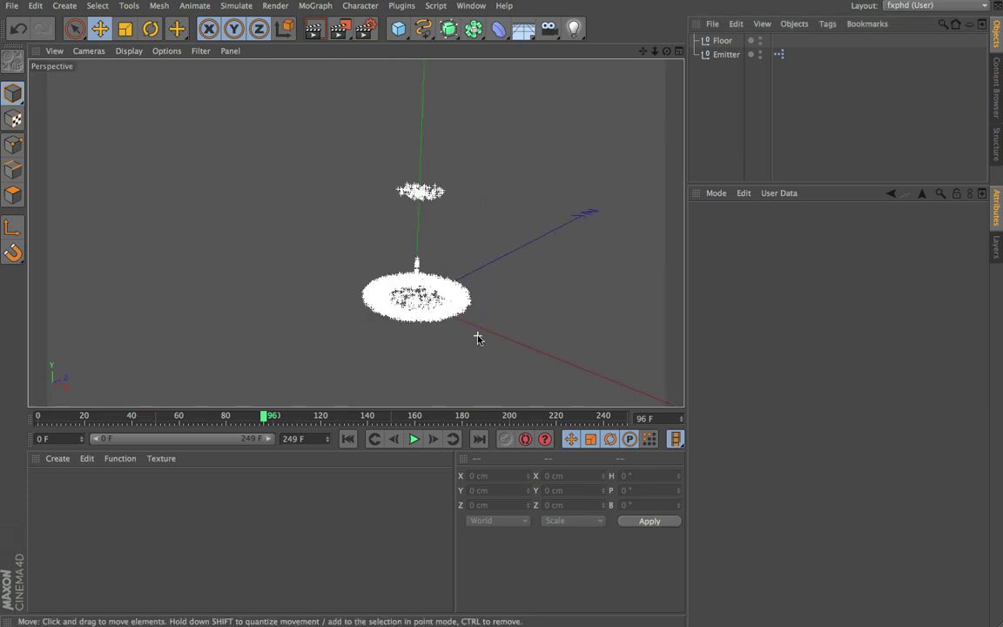
left_click_drag(479, 297, 408, 239, "alt")
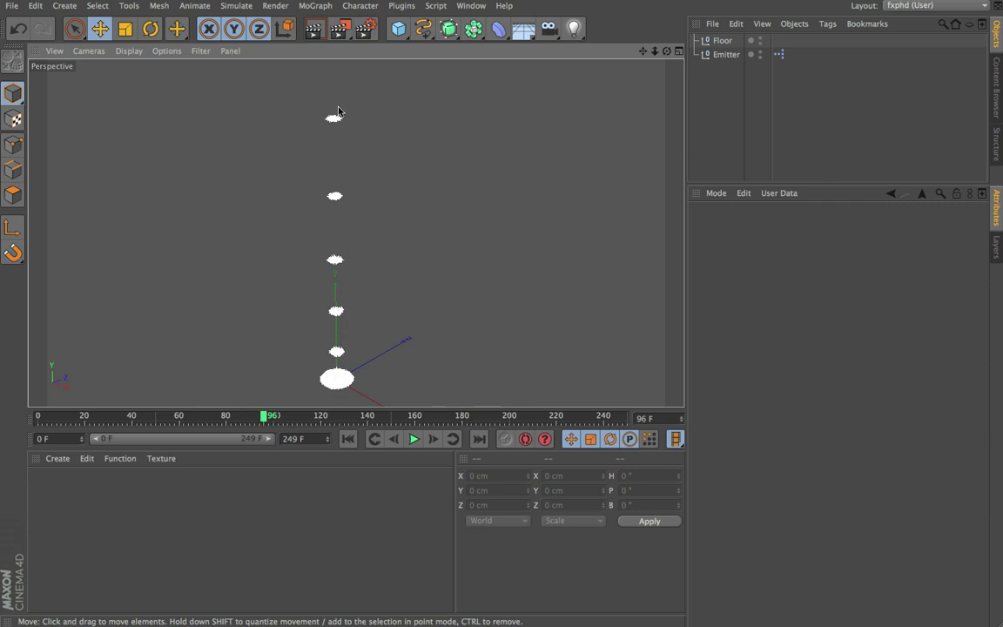
scroll(350, 181, "down", 5)
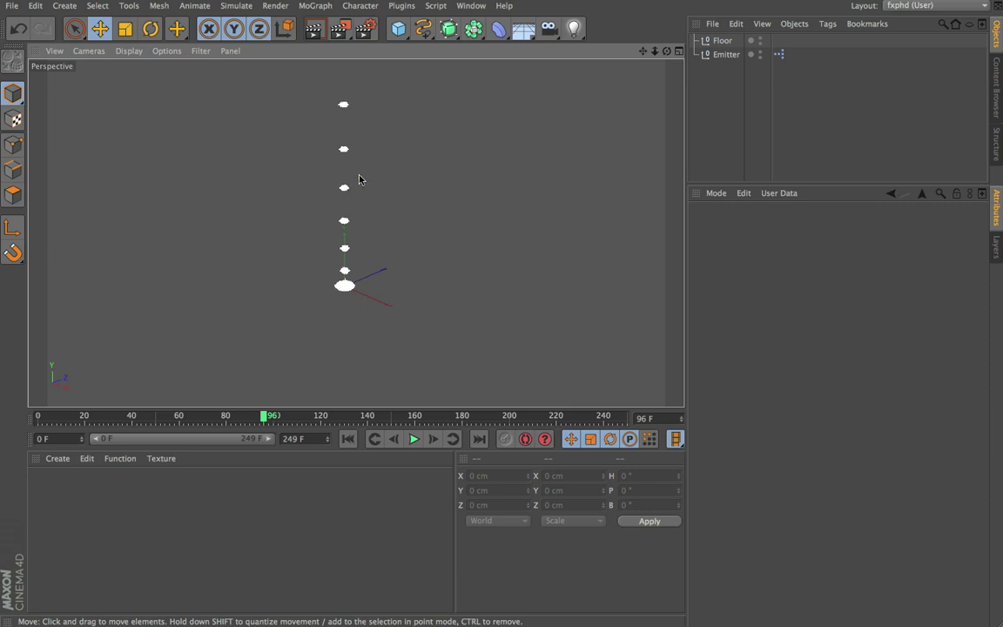
scroll(355, 233, "up", 6)
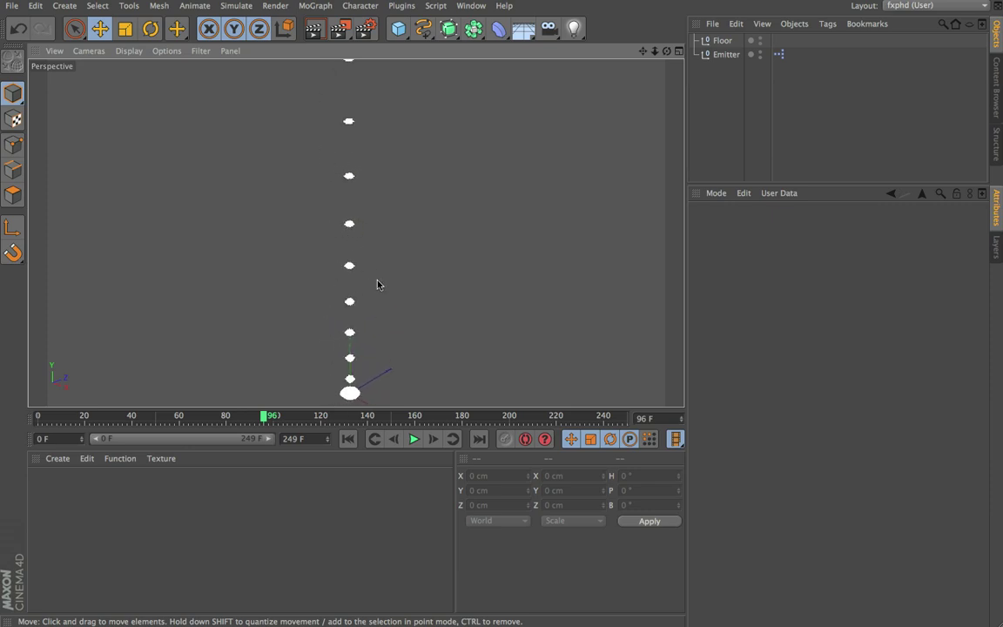
left_click_drag(377, 284, 394, 235, "alt")
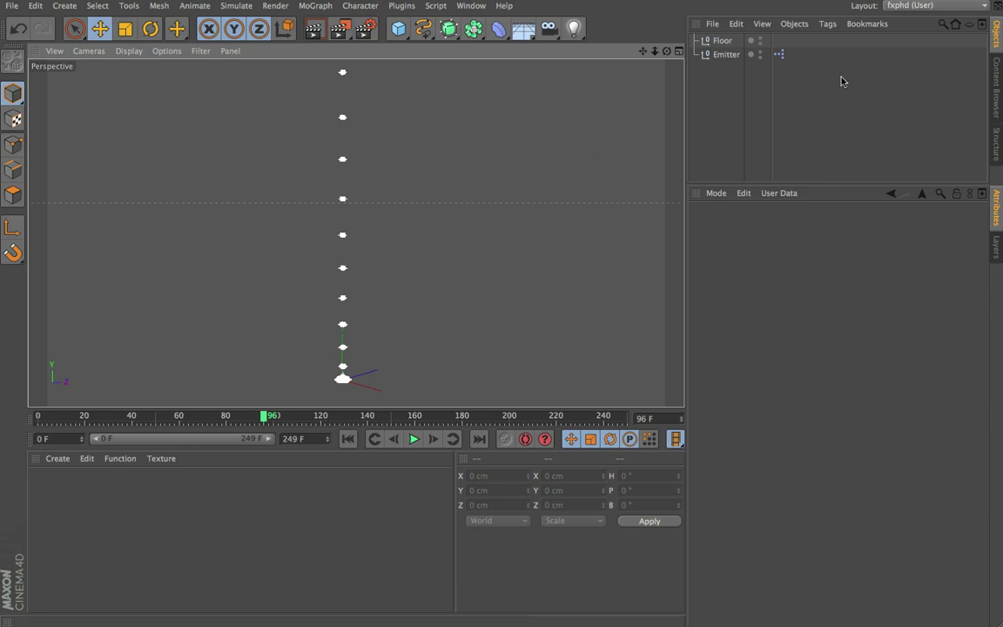
- Open the Emitter's XPresso graph and spread out the nodes, placing P Pass and PDeflector lower and PStorm farther from Emitter
double_click(779, 54)
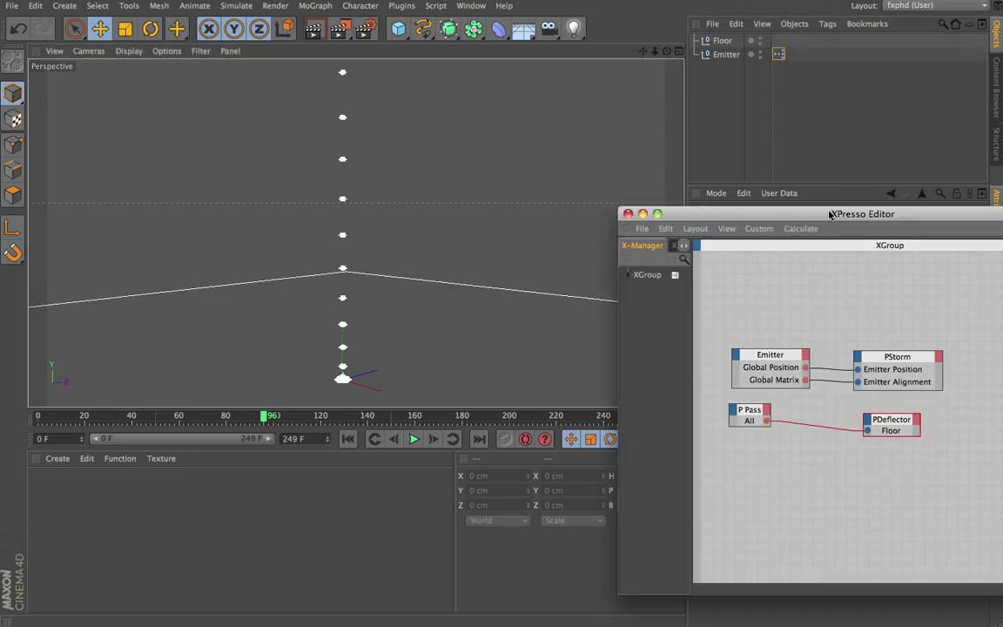
left_click_drag(749, 213, 225, 187)
left_click_drag(454, 473, 233, 494)
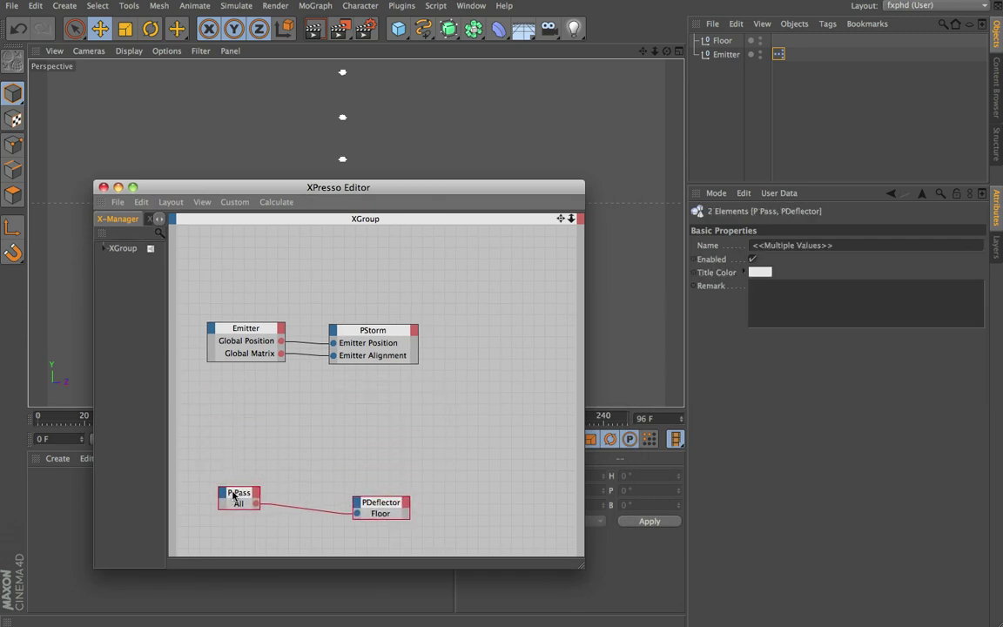
left_click(418, 450)
left_click_drag(486, 195, 787, 143)
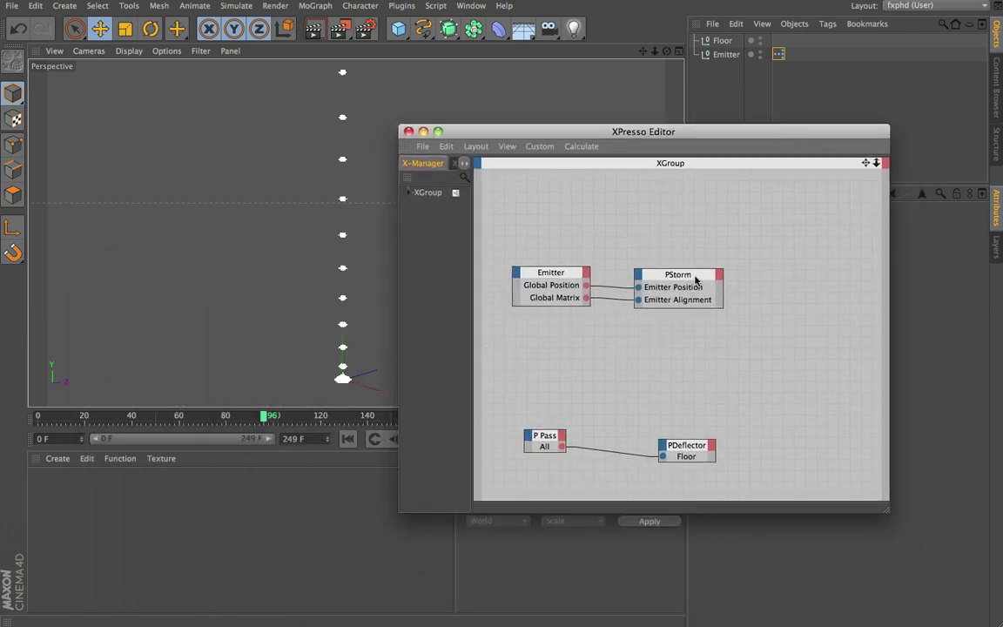
left_click_drag(699, 276, 755, 270)
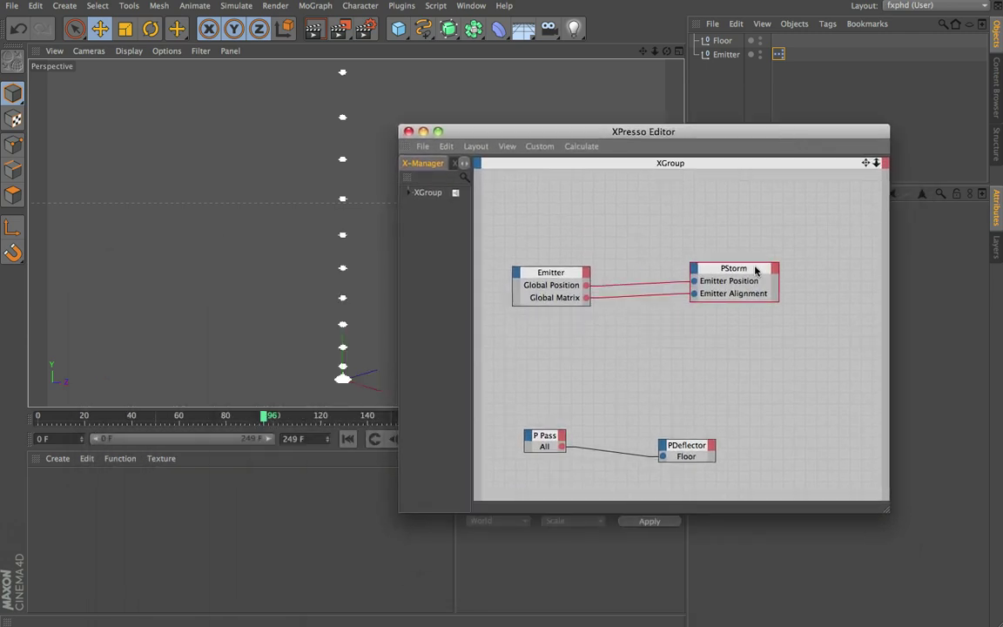
left_click_drag(564, 275, 559, 264)
- Add a Position velocity output to the Emitter node and enlarge the node to fit its ports
left_click(581, 263)
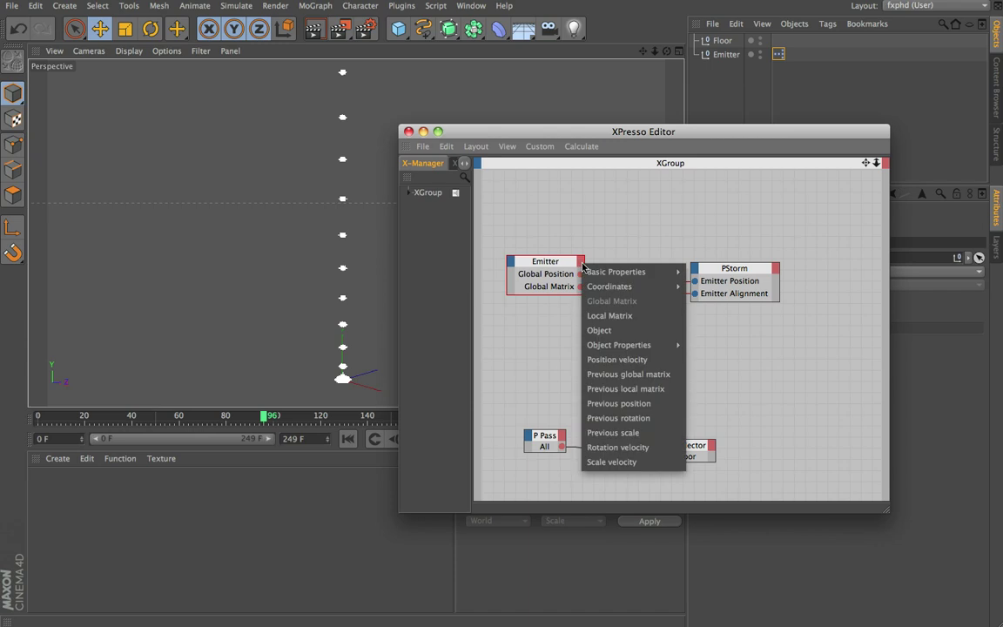
left_click(612, 359)
left_click_drag(527, 294, 535, 324)
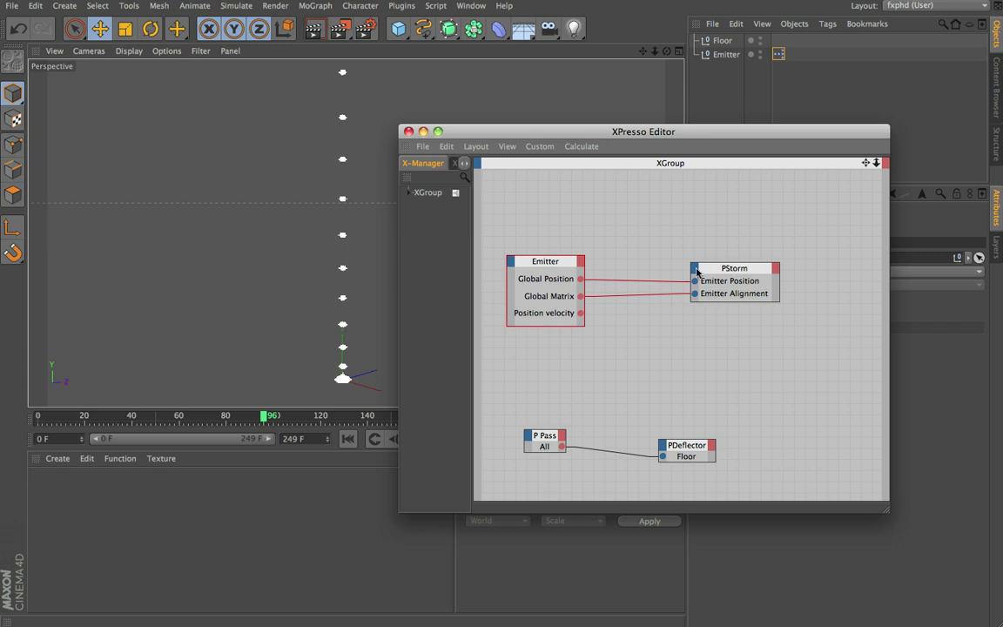
- Add an Emitter Velocity input to PStorm, enlarge the node, and connect the Emitter's Position velocity output to it
left_click(695, 270)
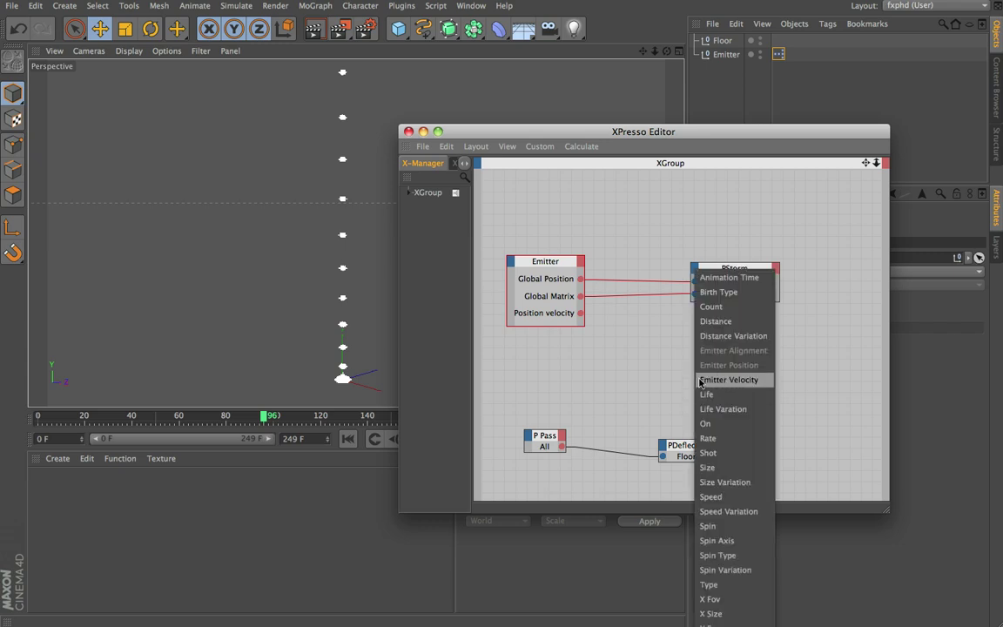
left_click(733, 380)
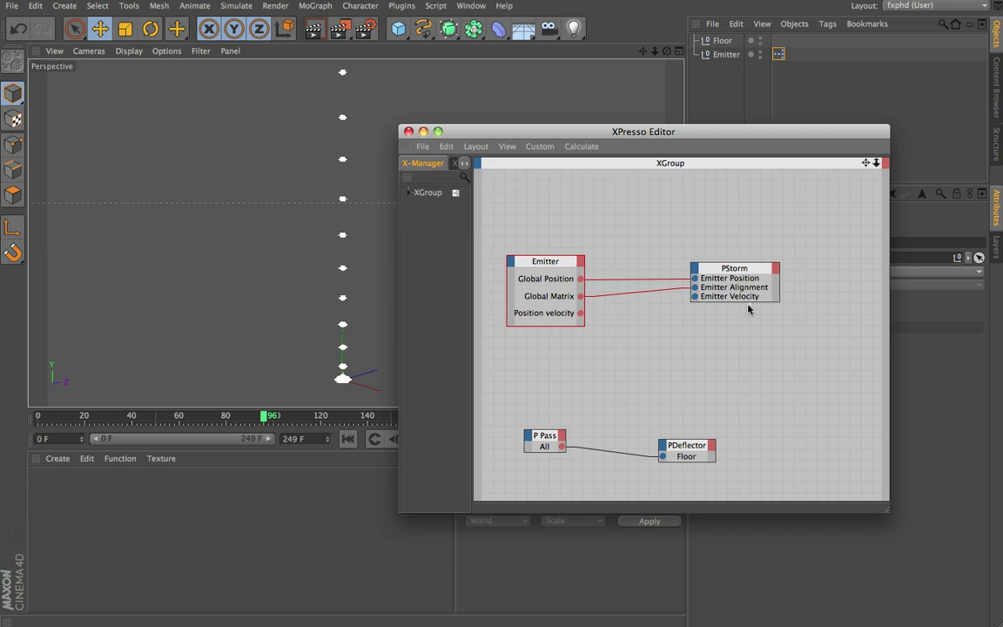
left_click(747, 307)
left_click_drag(747, 302, 750, 325)
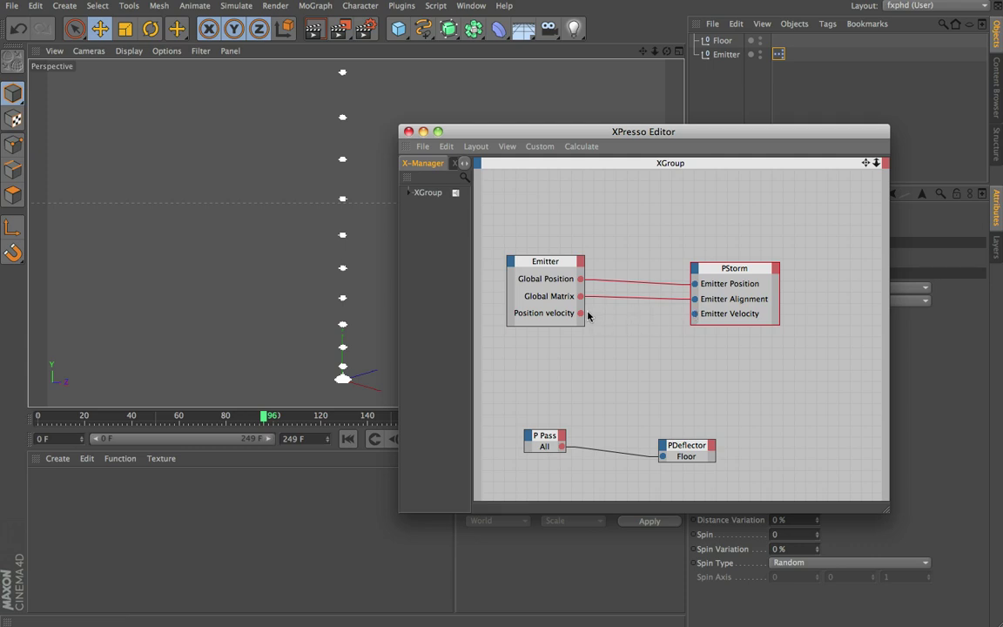
left_click_drag(581, 314, 694, 316)
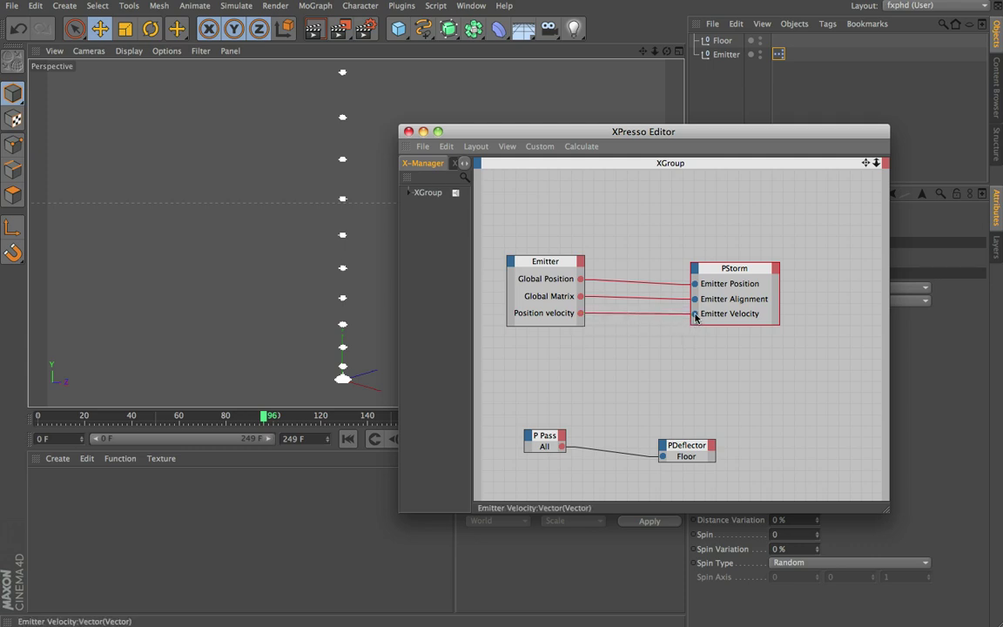
- Close the XPresso Editor and replay the simulation from the first frame to check the particle stream, stopping near frame 126
left_click(409, 131)
left_click(347, 439)
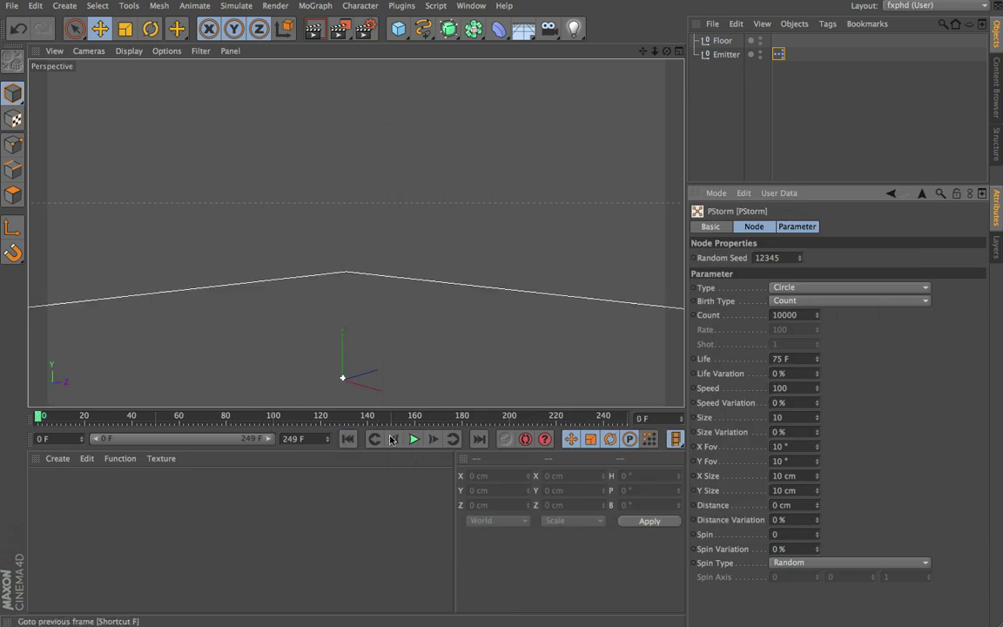
left_click(414, 439)
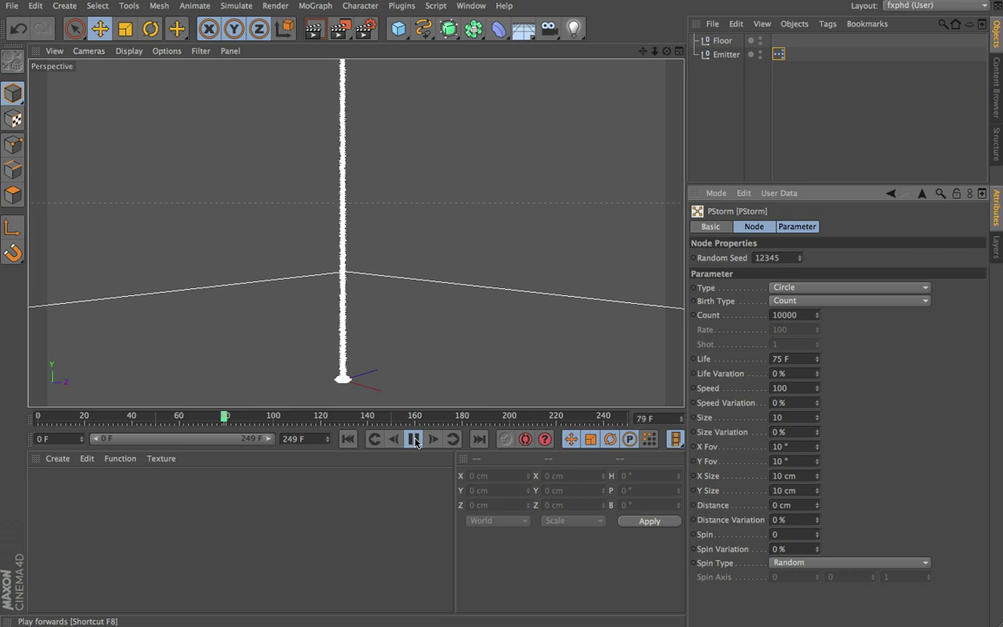
left_click(416, 442)
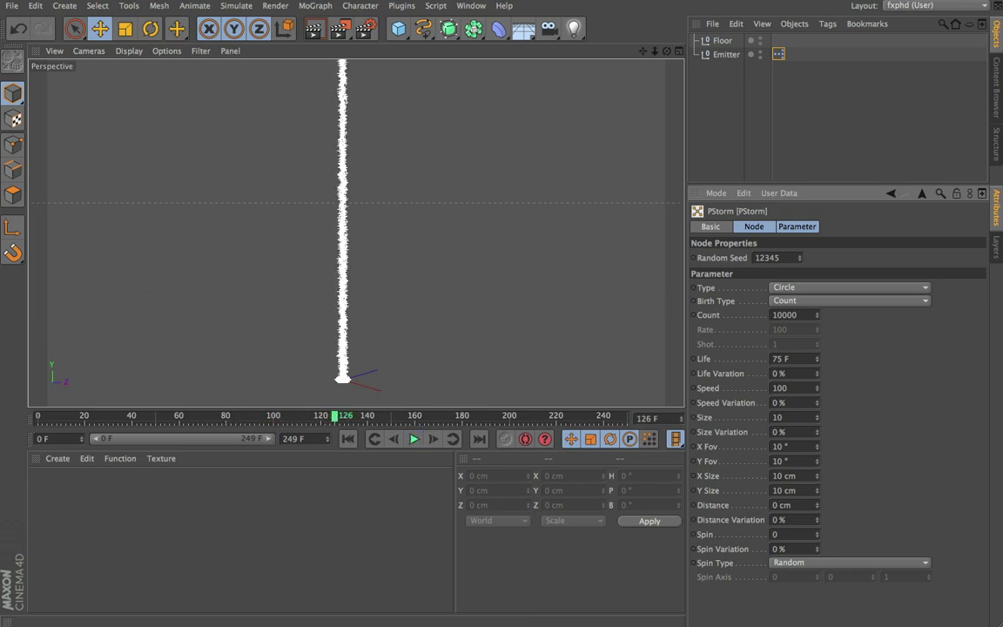
- Open the project settings
key("ctrl+z")
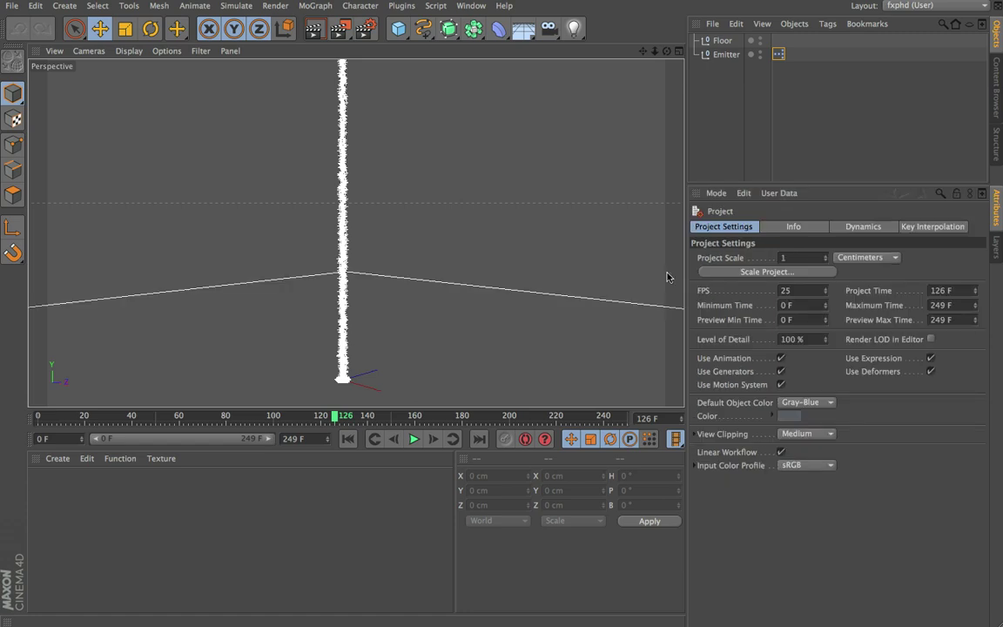